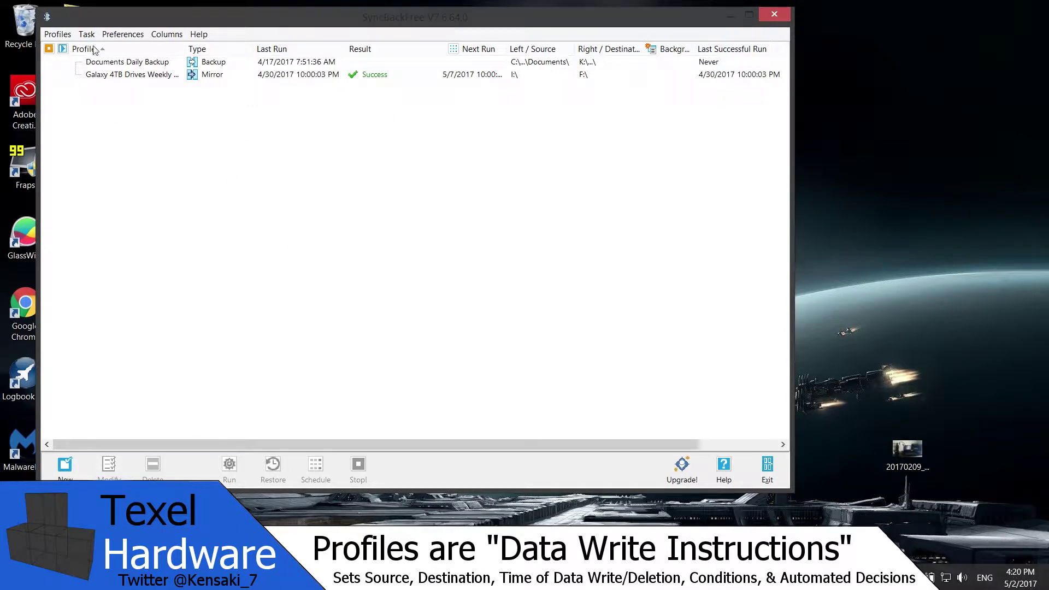
left_click(220, 76)
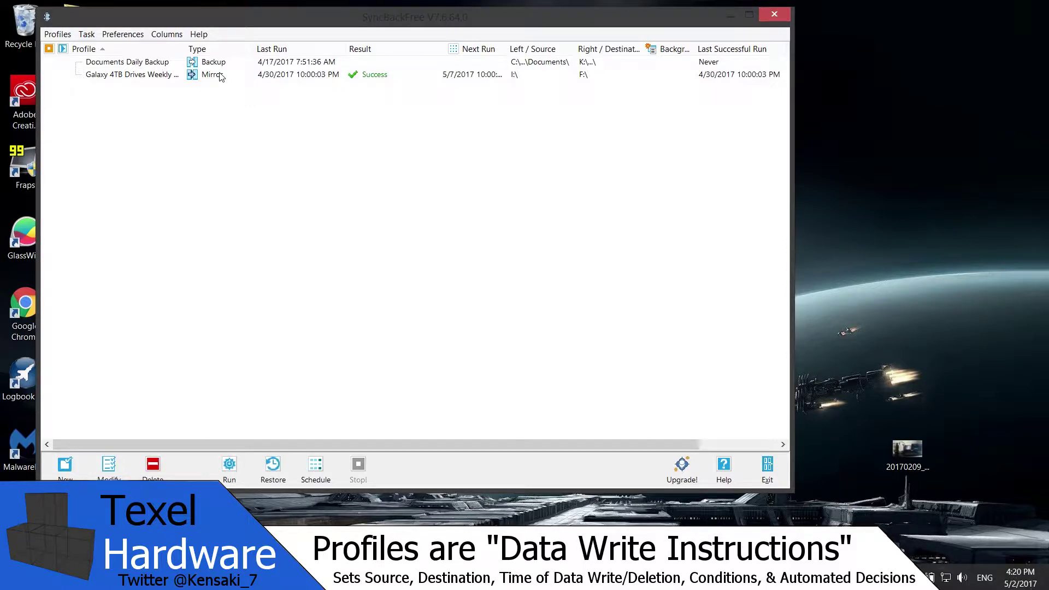
left_click(213, 63)
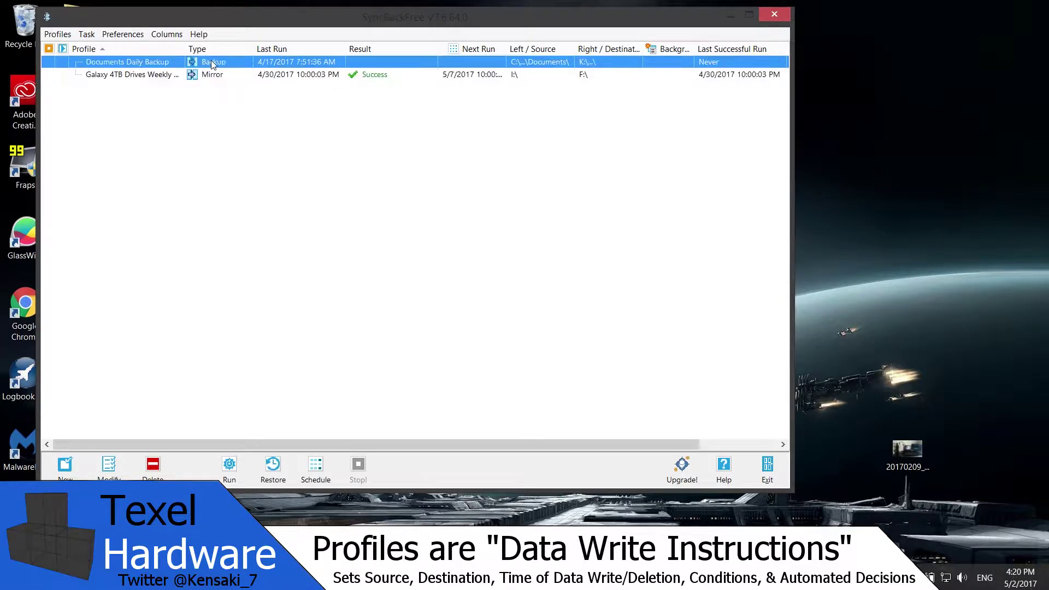
left_click(135, 77)
left_click(147, 62)
left_click(143, 76)
left_click(139, 64)
left_click(147, 78)
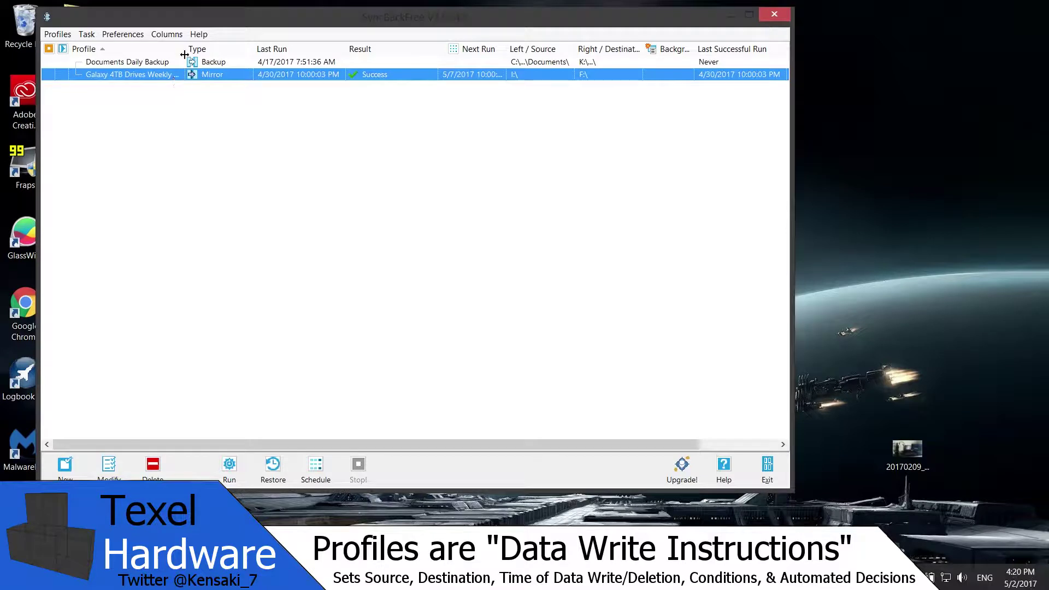
Widen the Profile column to fit the full names and delete the Documents Daily Backup profile.
left_click_drag(186, 50, 251, 50)
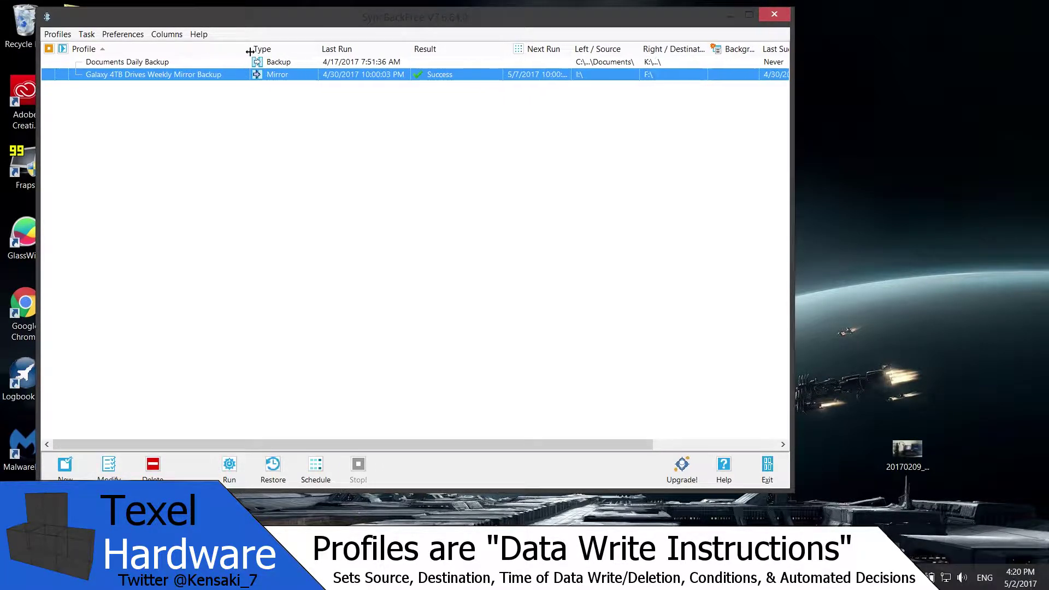
left_click(157, 63)
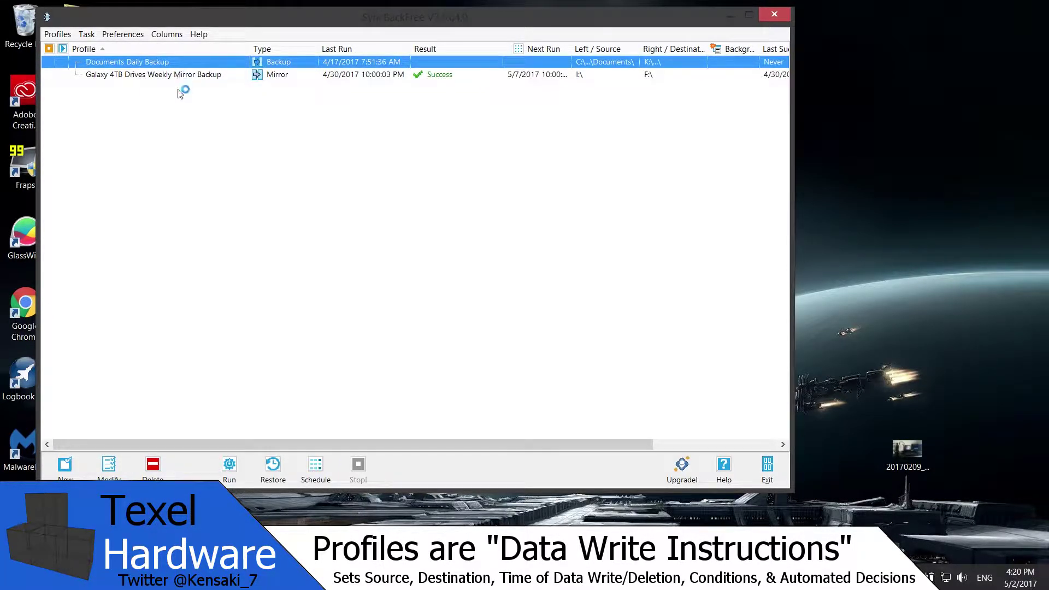
right_click(164, 63)
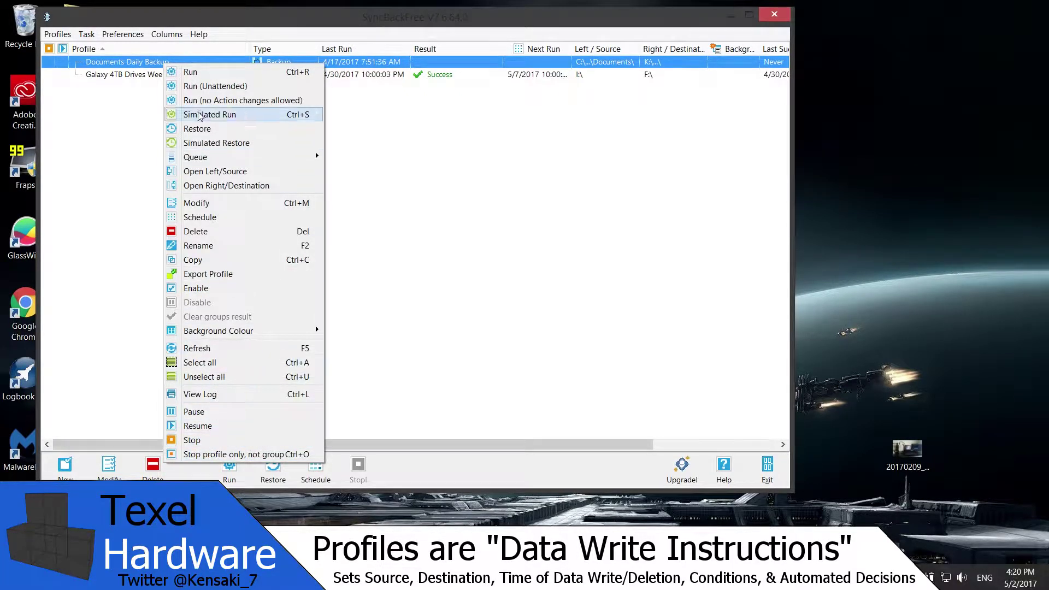
left_click(212, 231)
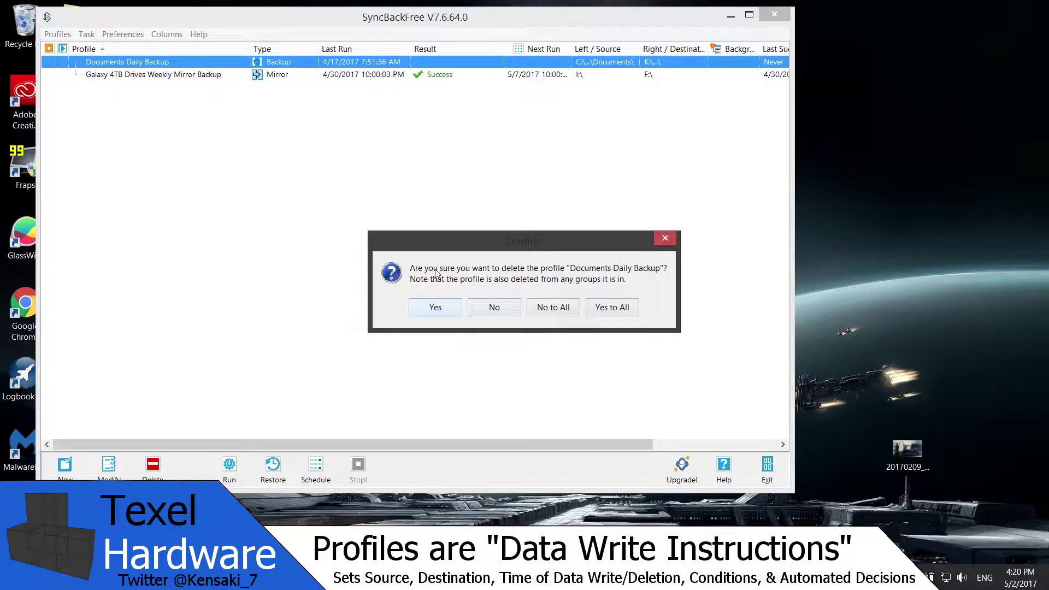
left_click(441, 308)
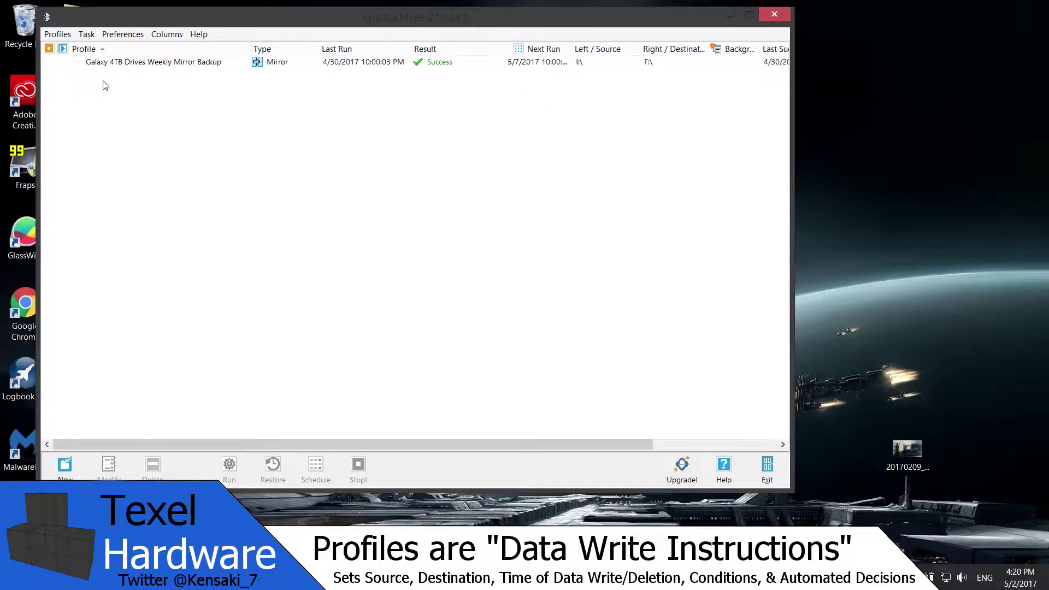
Create a new profile named "Documents Daily Mirror Backup" without making it a group profile.
right_click(141, 112)
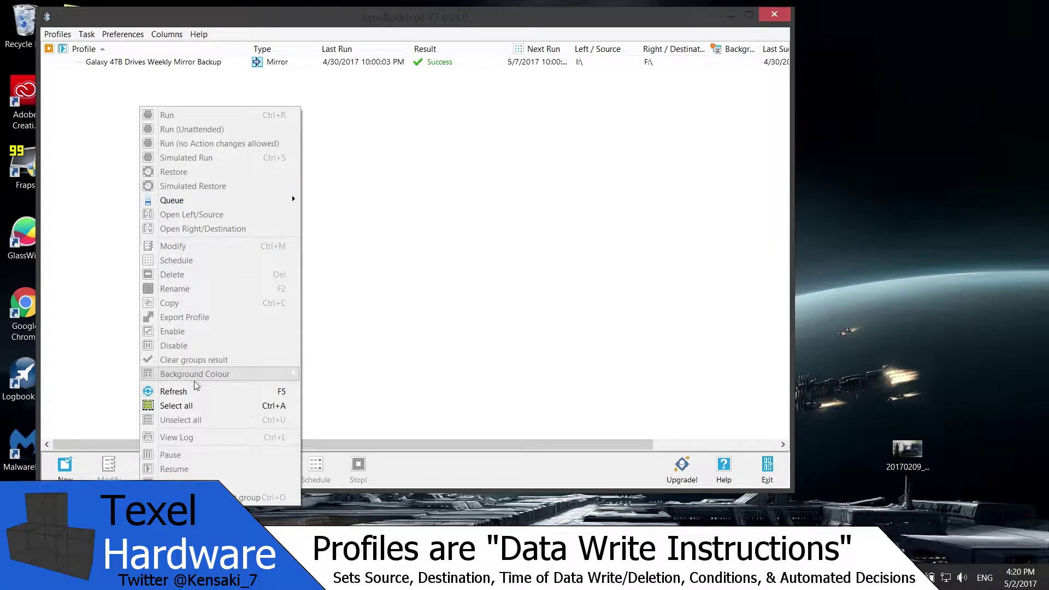
key("Escape")
left_click(58, 34)
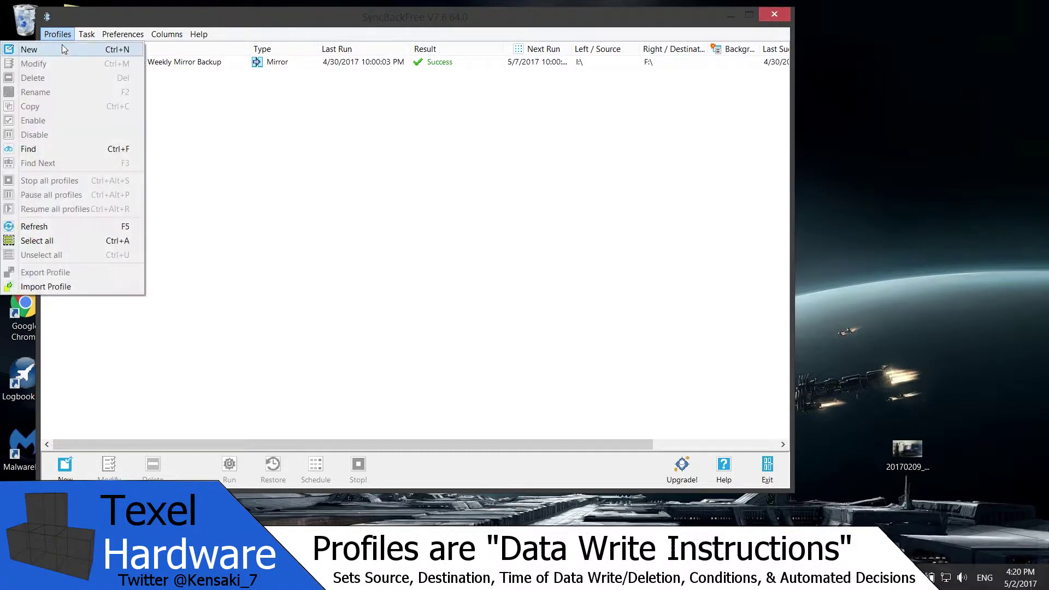
left_click(58, 50)
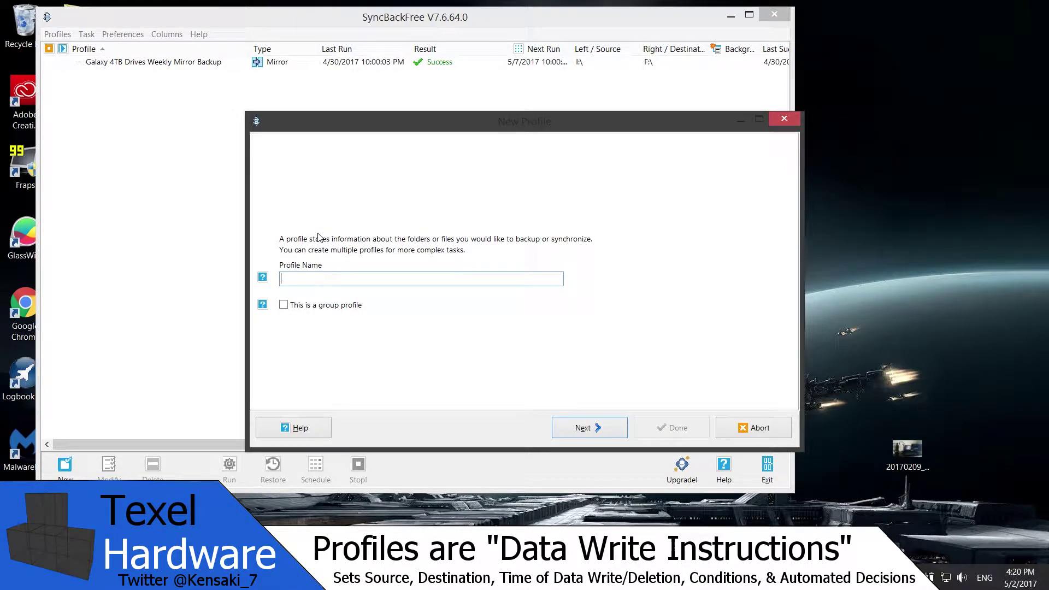
type("Documents ")
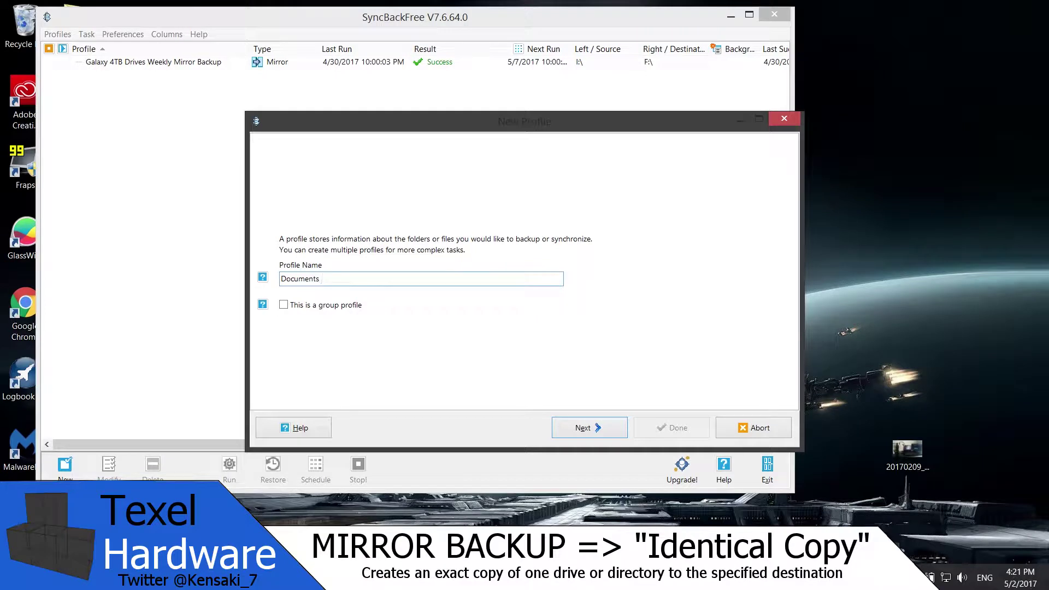
type("Daily Mirror Bac")
key("Return")
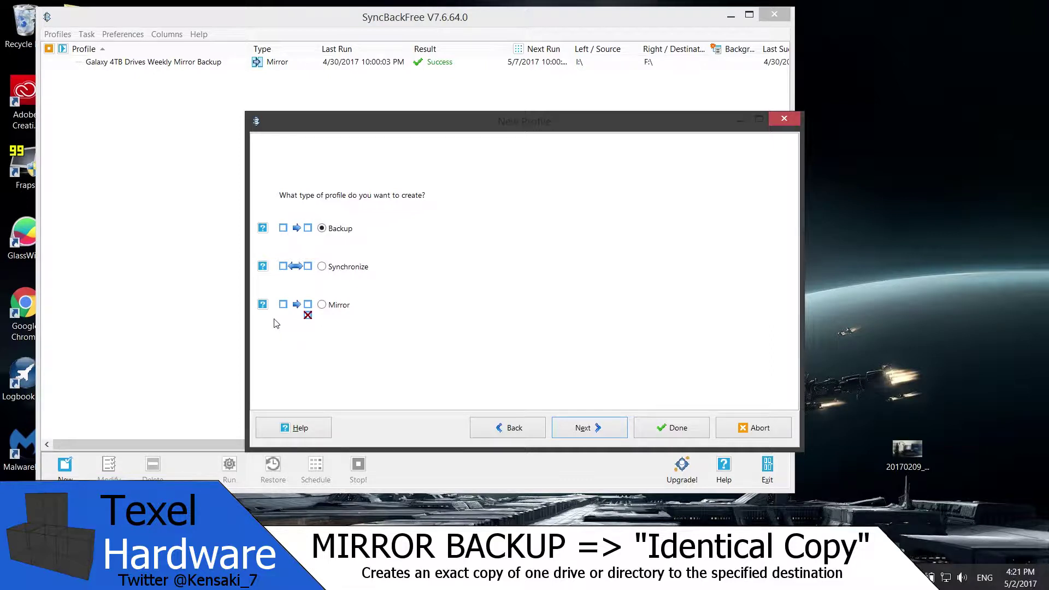
Make it a Mirror profile with internal/external drive locations for source and destination, and finish the wizard to open the profile setup.
left_click(322, 304)
left_click(593, 428)
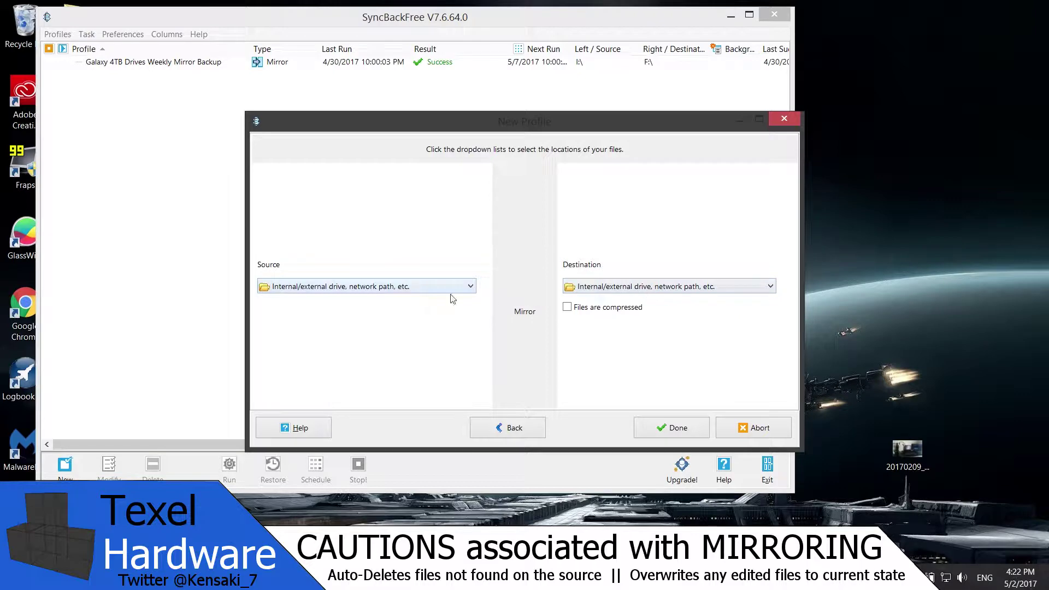
left_click(386, 291)
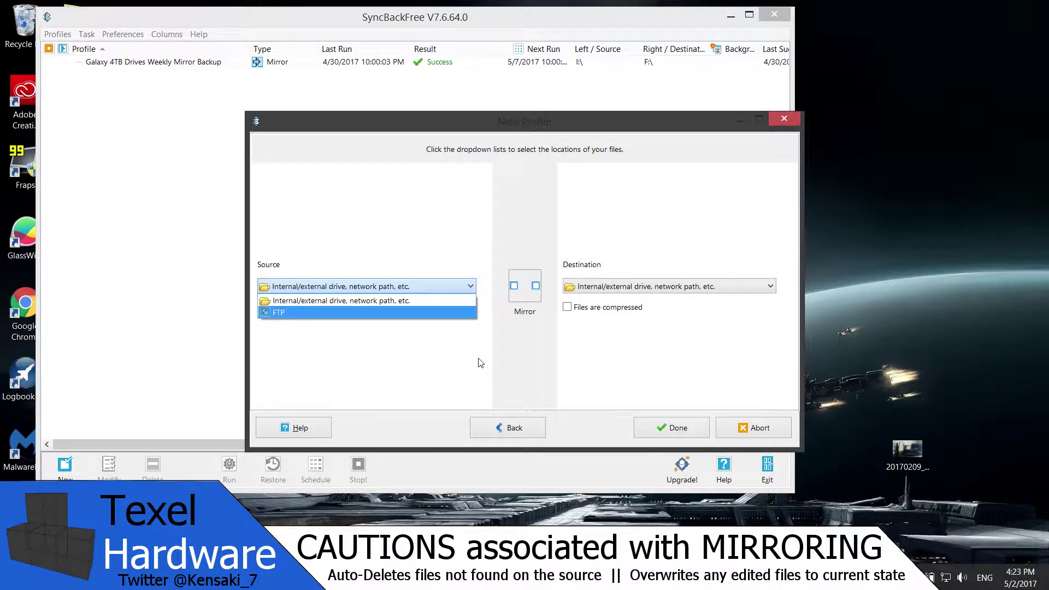
left_click(546, 360)
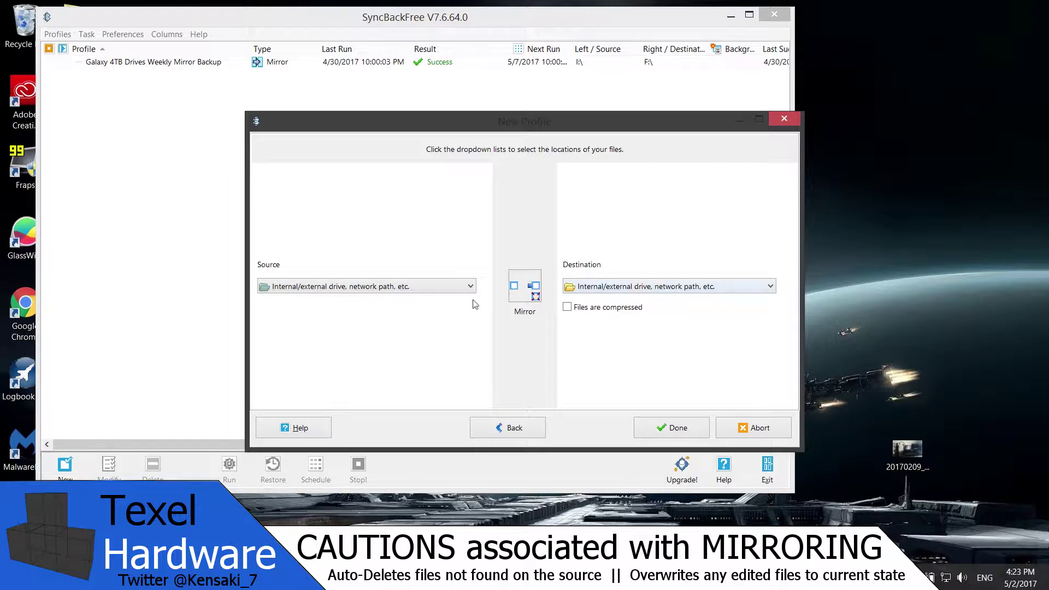
left_click(687, 424)
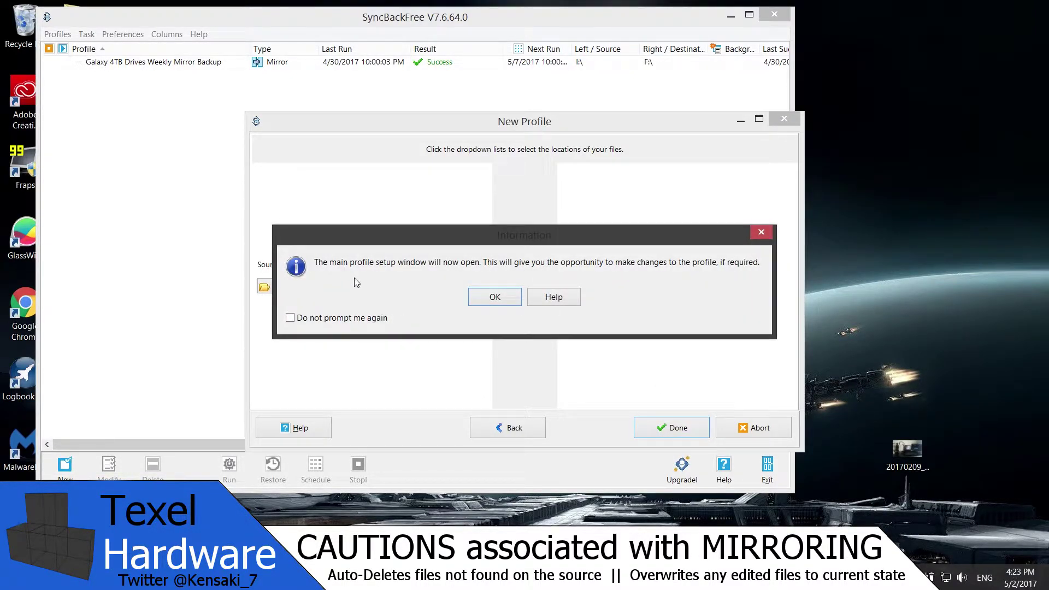
left_click(495, 299)
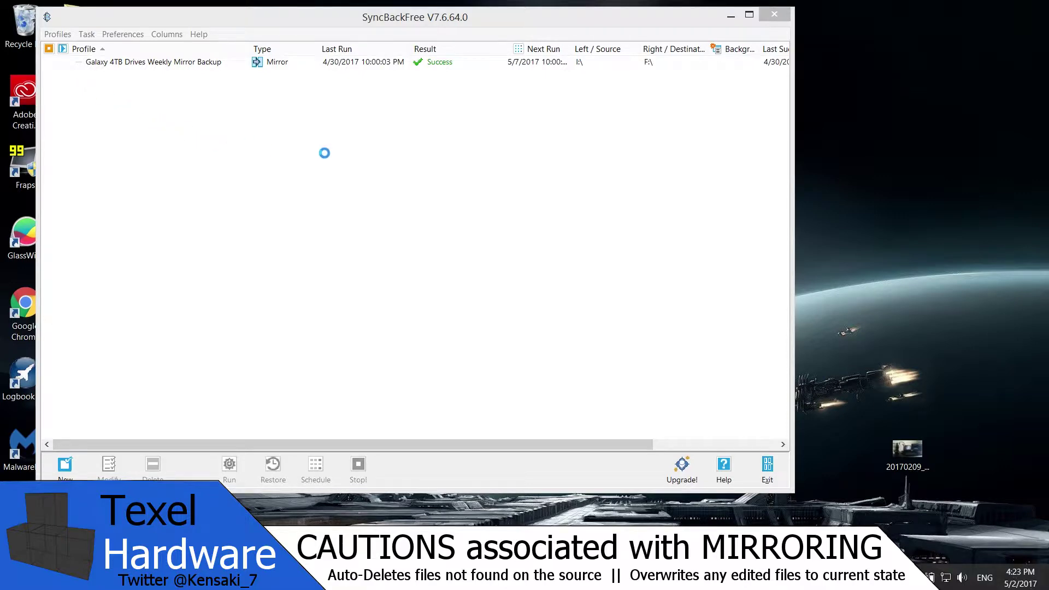
Review the new profile's schedule, type and search settings, plus the expert compare, compression, encryption, miscellaneous and log options.
left_click_drag(356, 138, 293, 116)
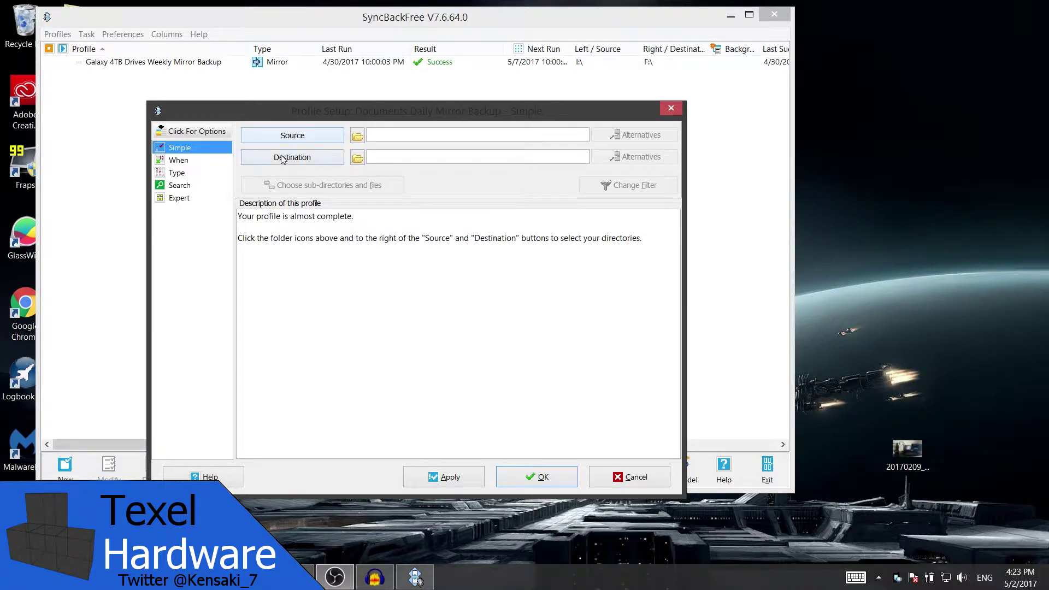
left_click(183, 165)
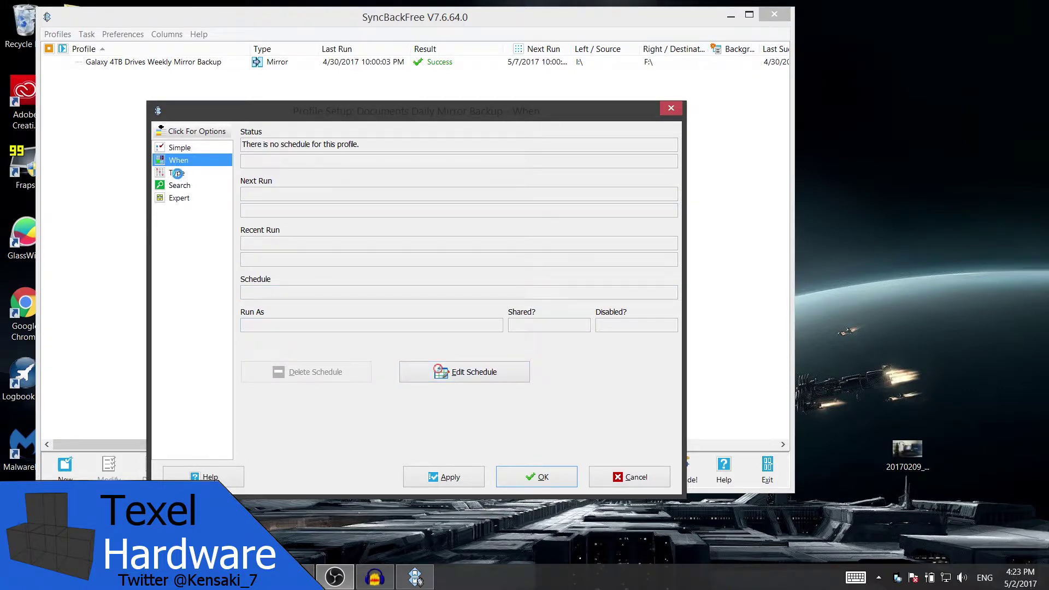
left_click(178, 174)
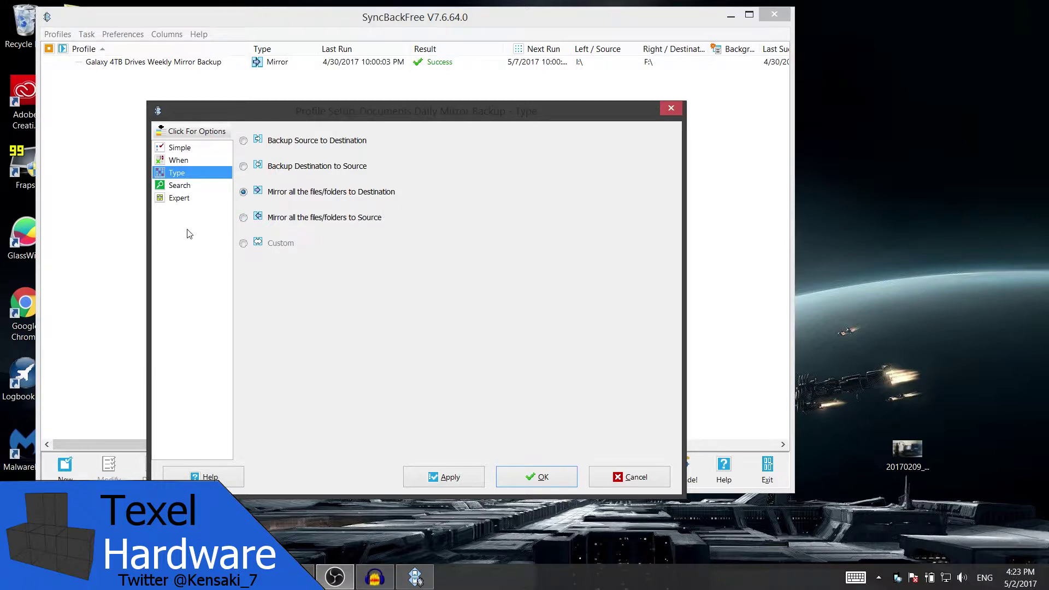
left_click(180, 187)
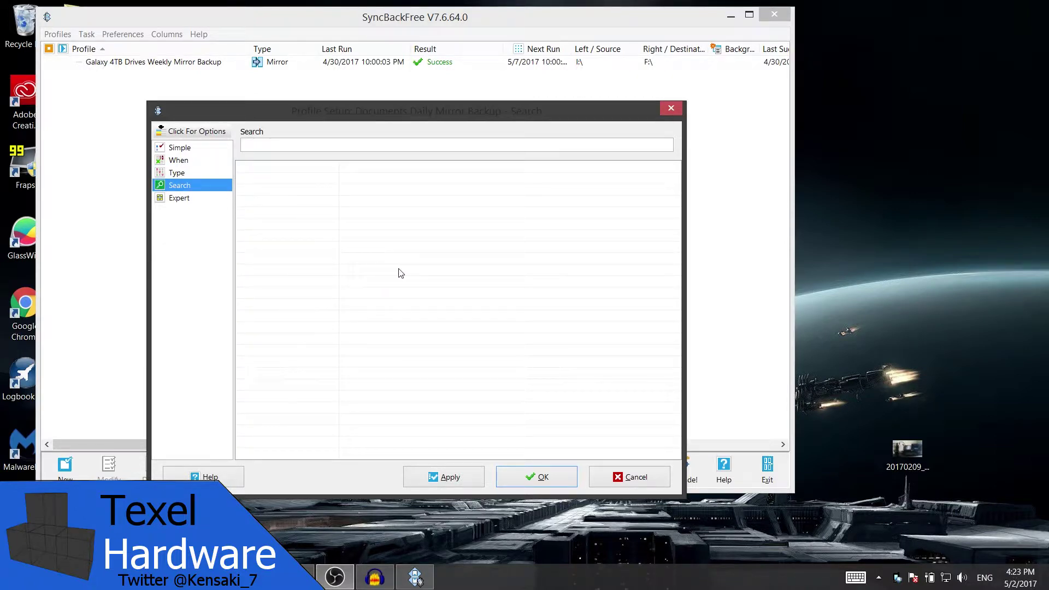
key("Home")
left_click(180, 199)
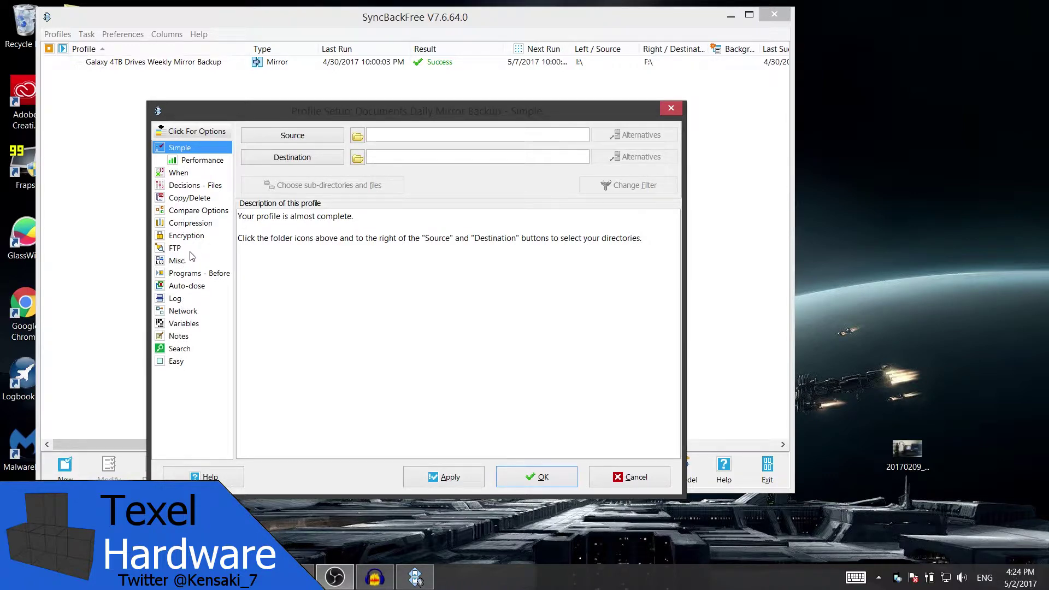
left_click(199, 211)
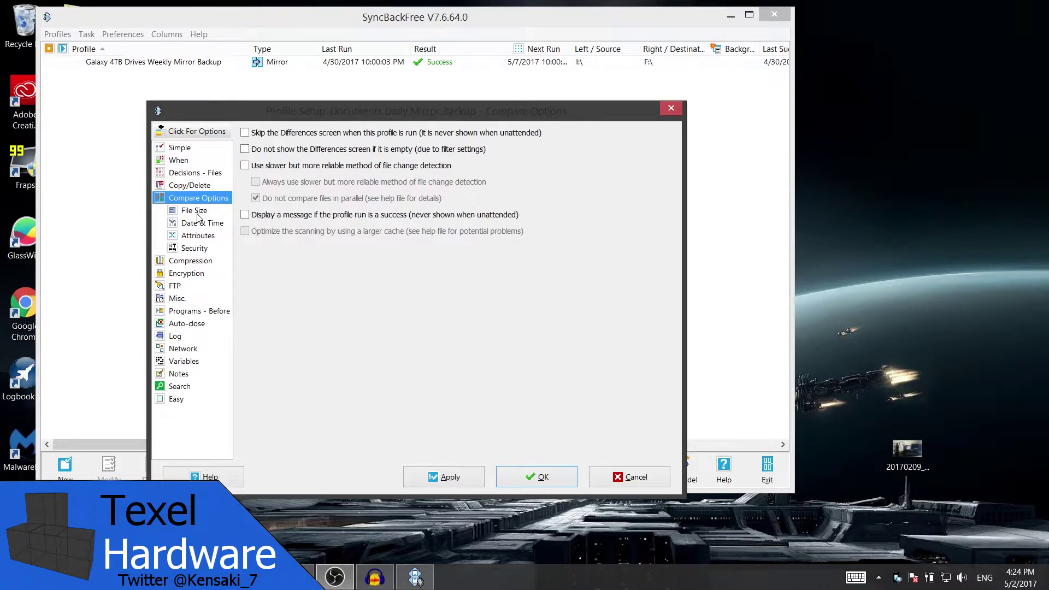
left_click(197, 262)
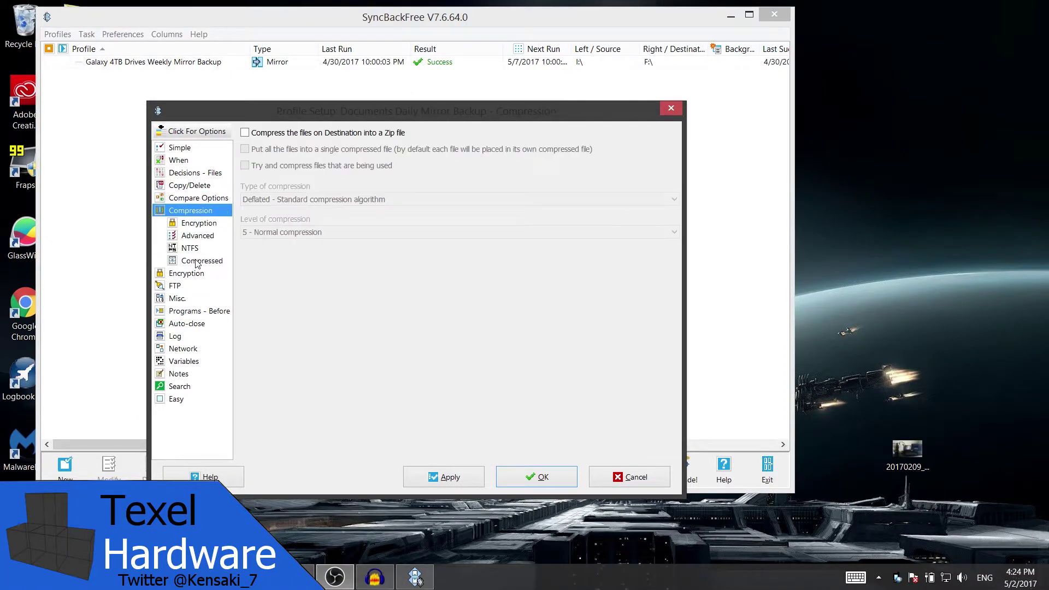
left_click(187, 273)
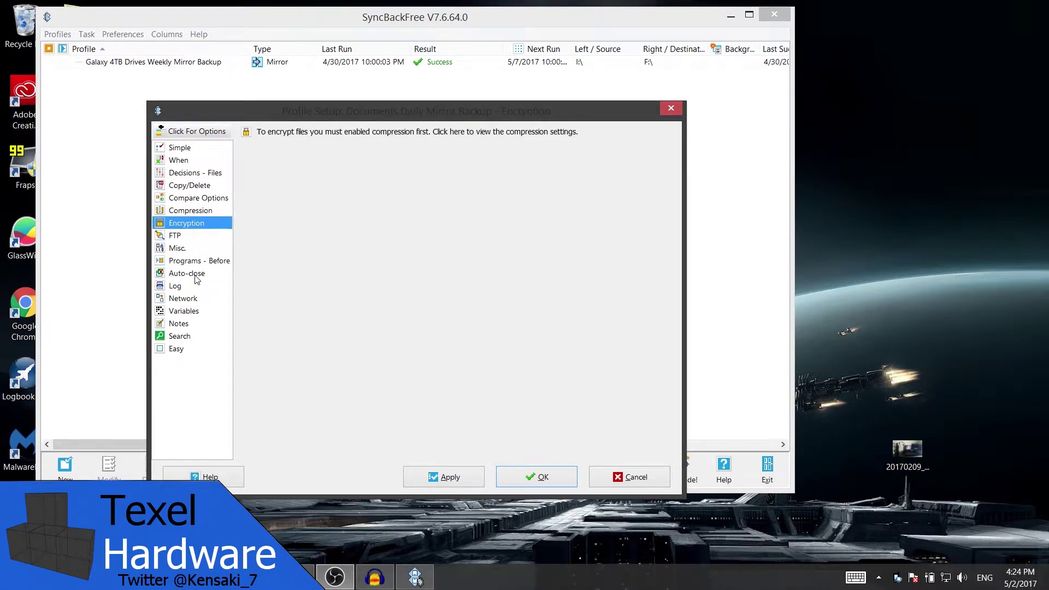
left_click(177, 248)
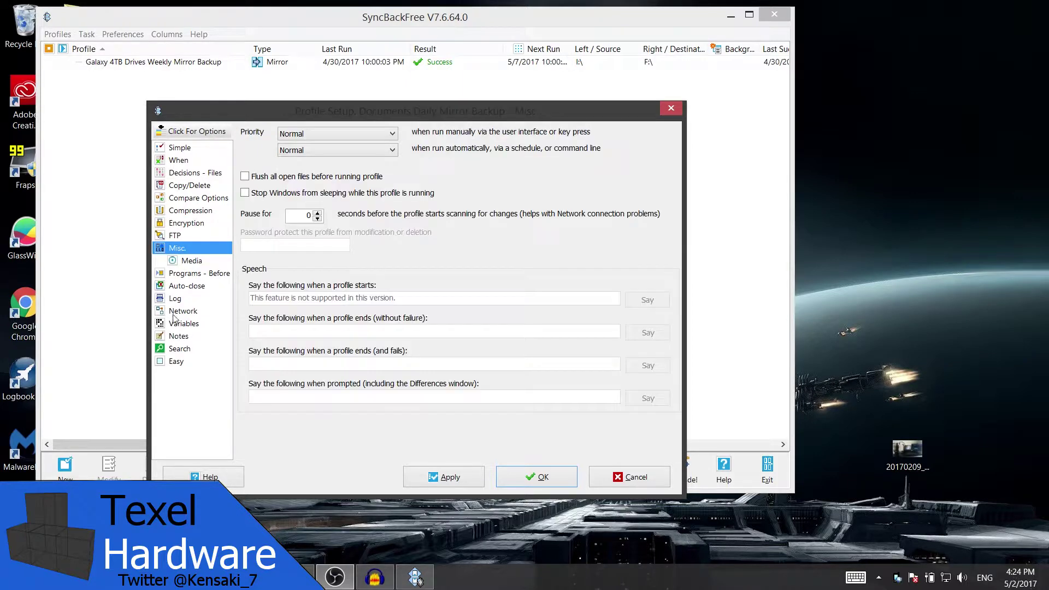
left_click(176, 299)
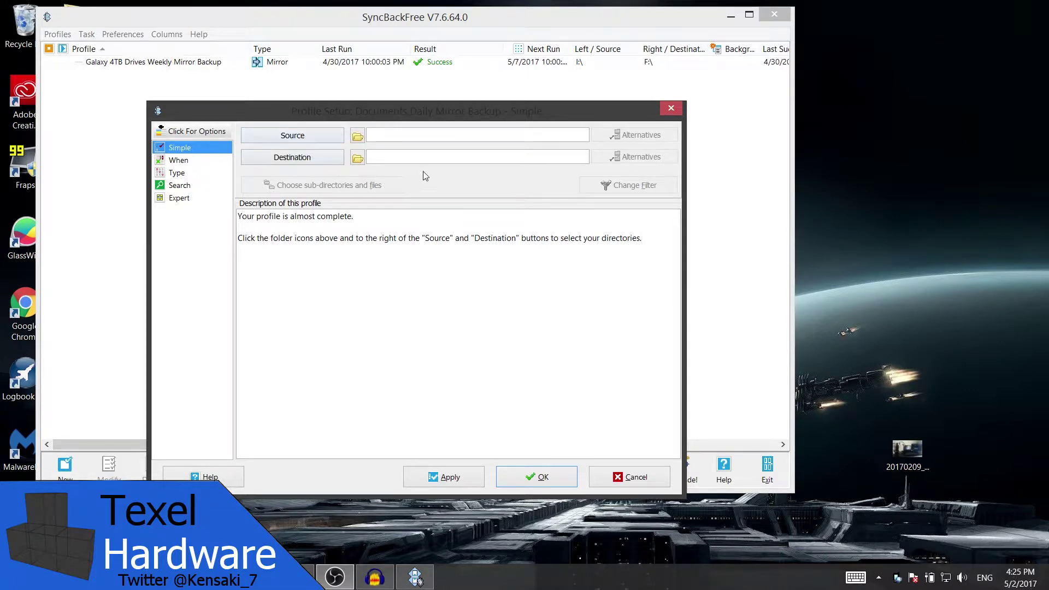
Set the profile's source directory to the Documents folder under This PC.
left_click(281, 136)
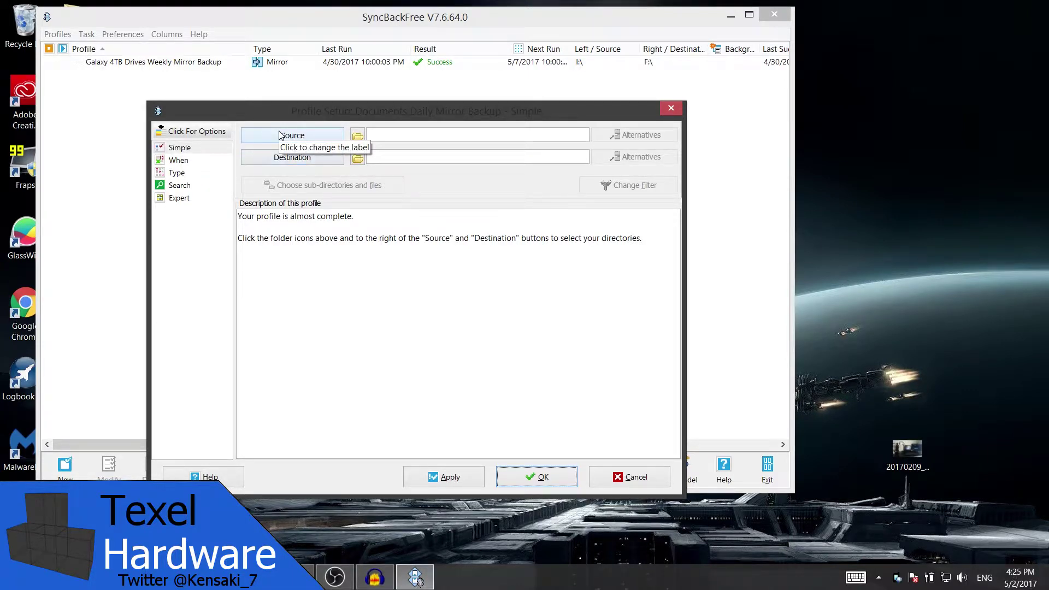
left_click(358, 137)
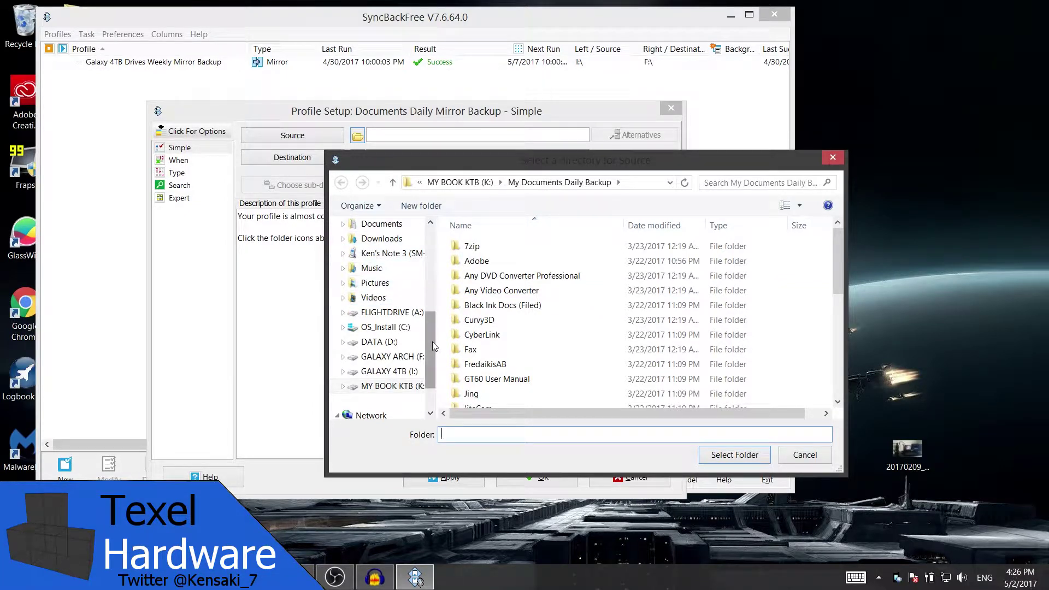
scroll(415, 338, "up", 3)
scroll(382, 343, "down", 1)
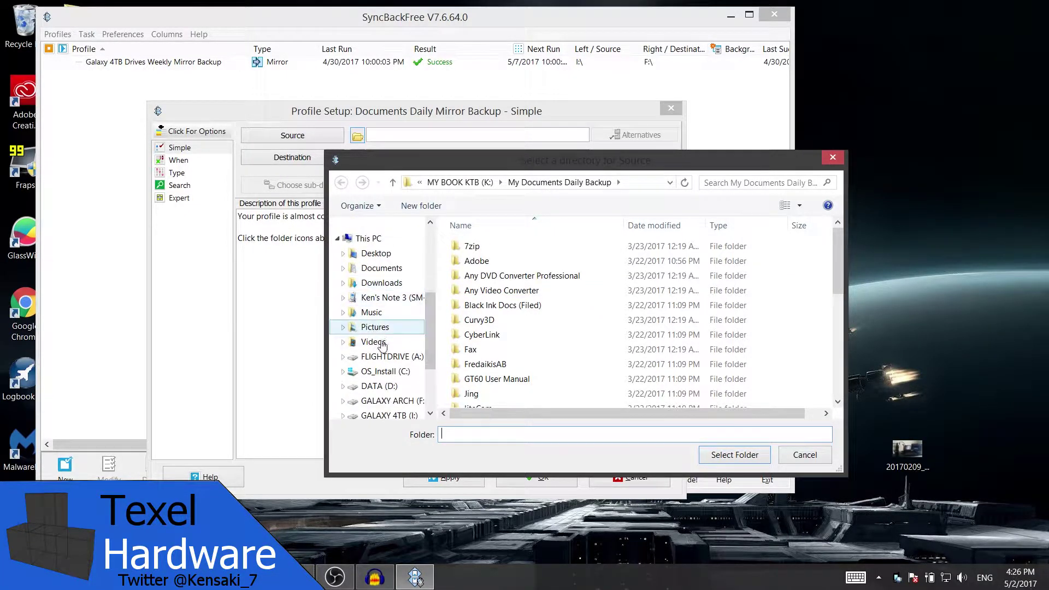
left_click(367, 269)
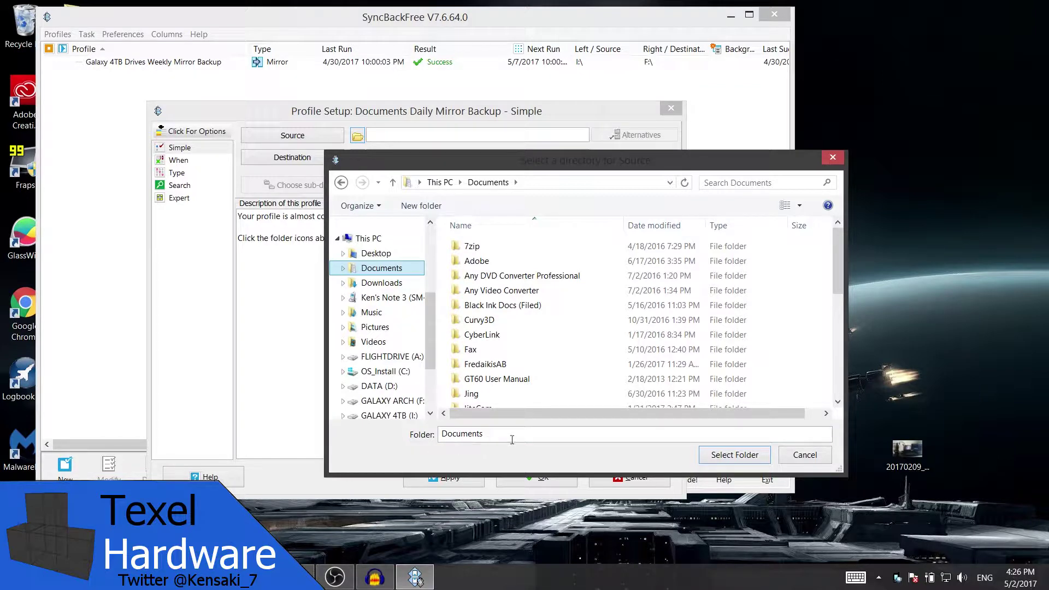
left_click(731, 460)
Set the profile's destination directory to the My Documents Daily Backup folder on MY BOOK KTB (K:) and read through the profile description.
left_click(398, 161)
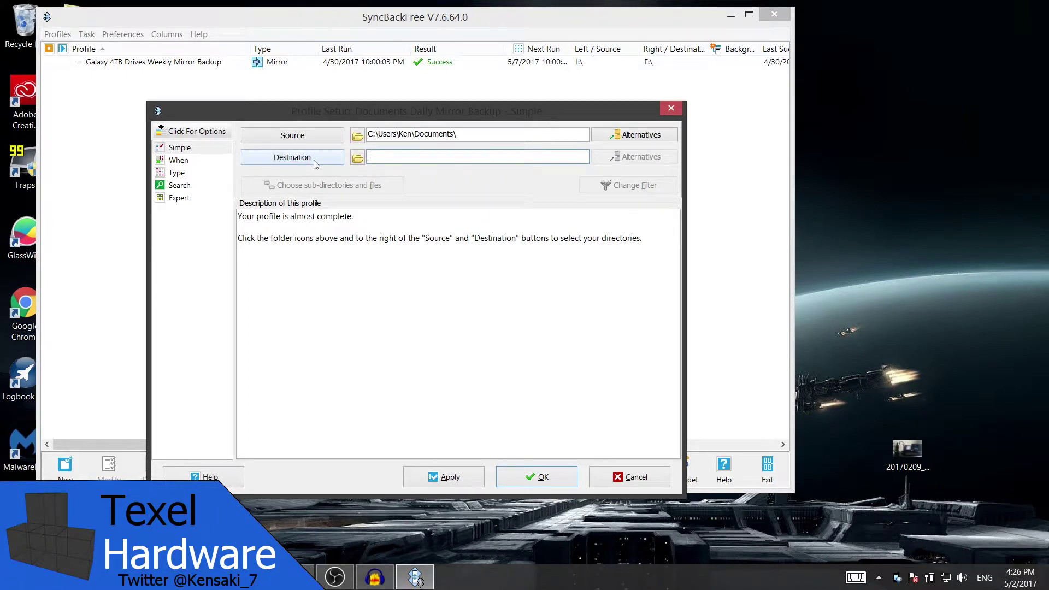
left_click(358, 159)
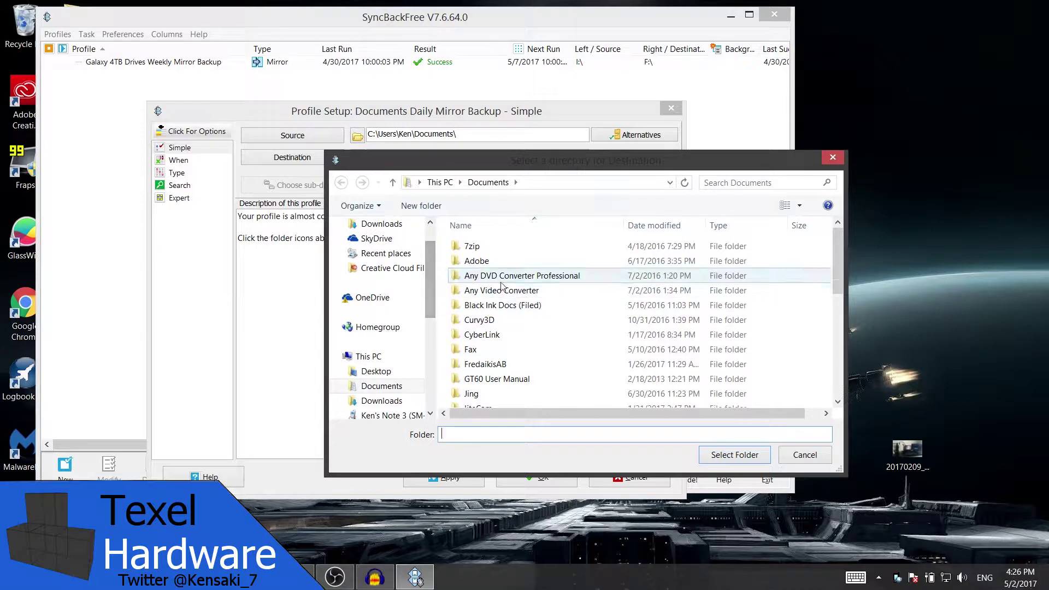
left_click_drag(428, 294, 431, 377)
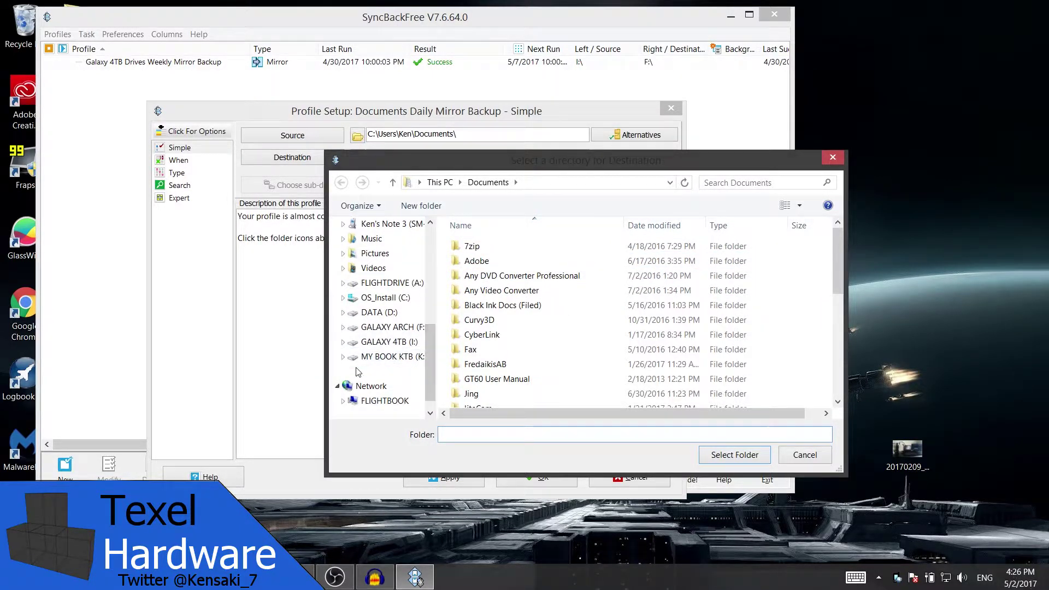
left_click(392, 359)
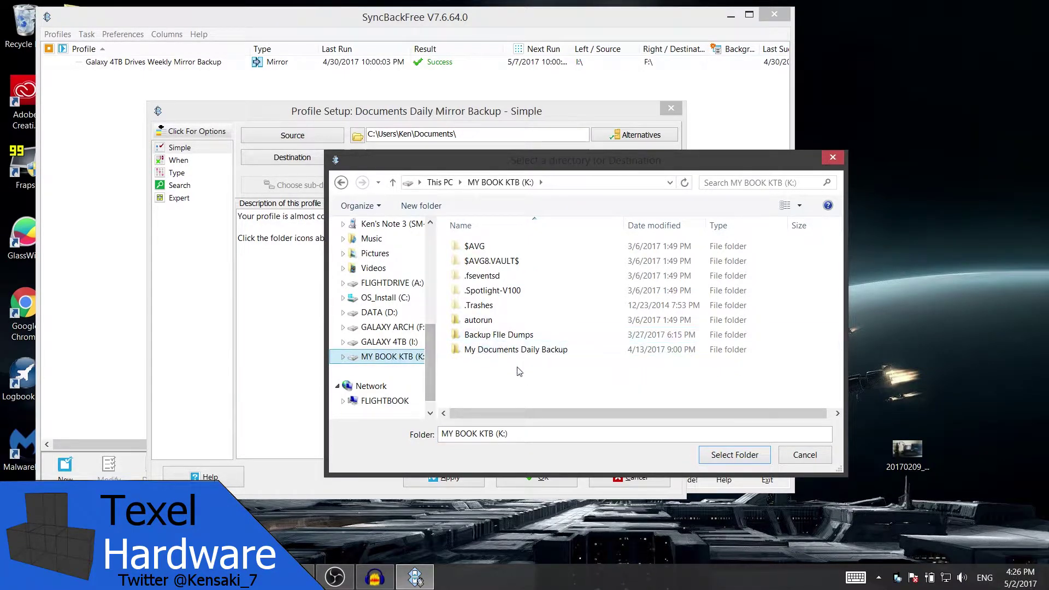
left_click(515, 394)
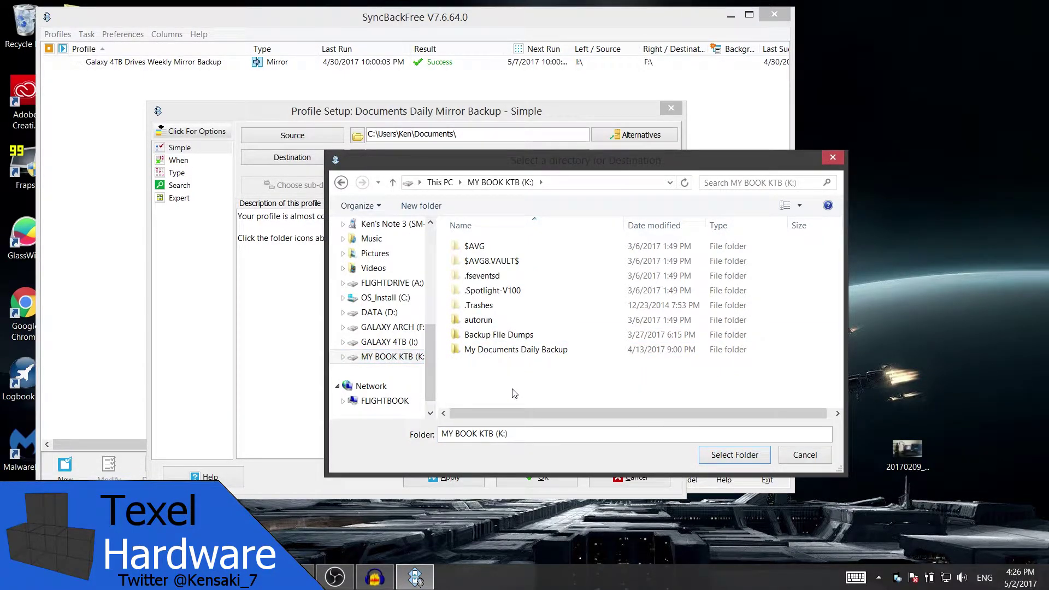
left_click(496, 352)
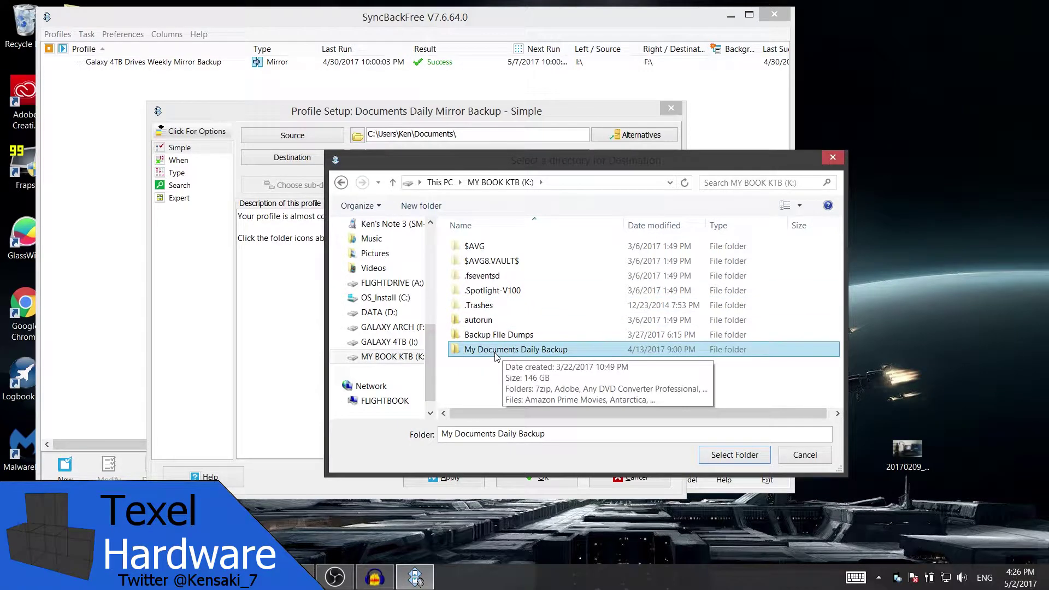
left_click(527, 362)
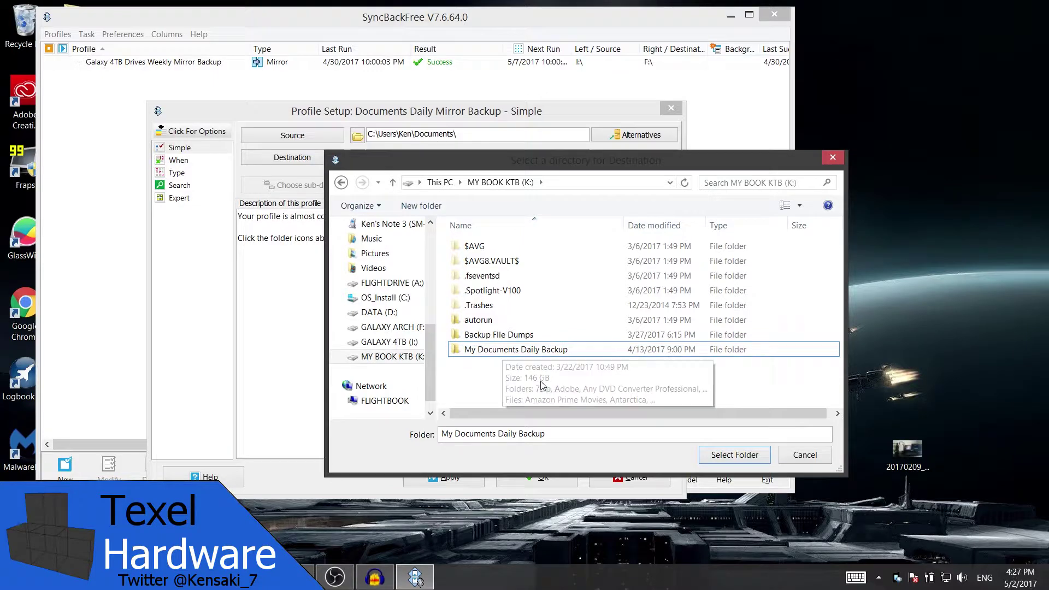
double_click(527, 351)
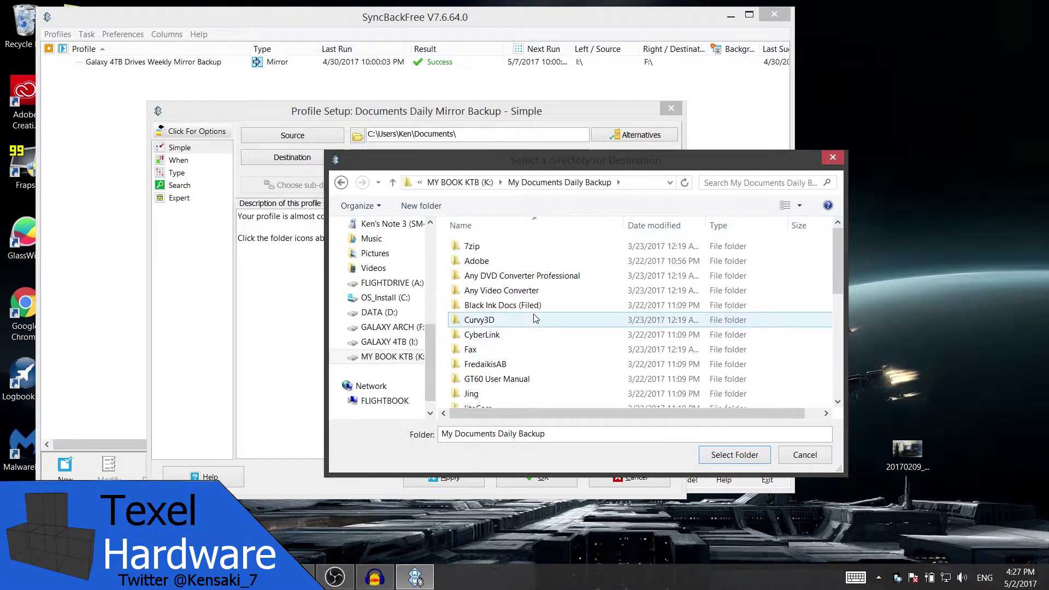
scroll(535, 316, "down", 5)
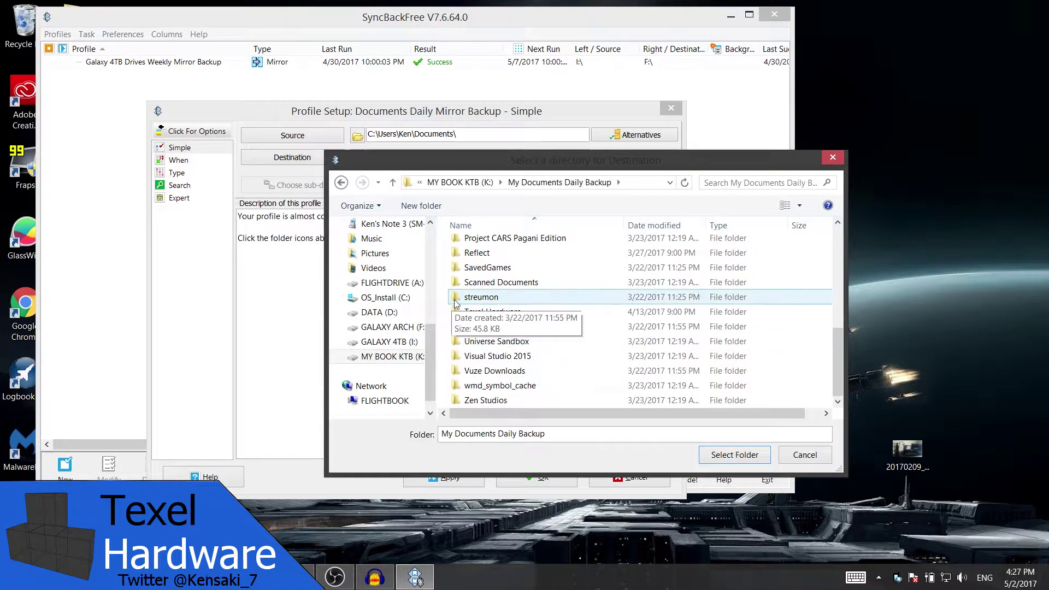
left_click(735, 456)
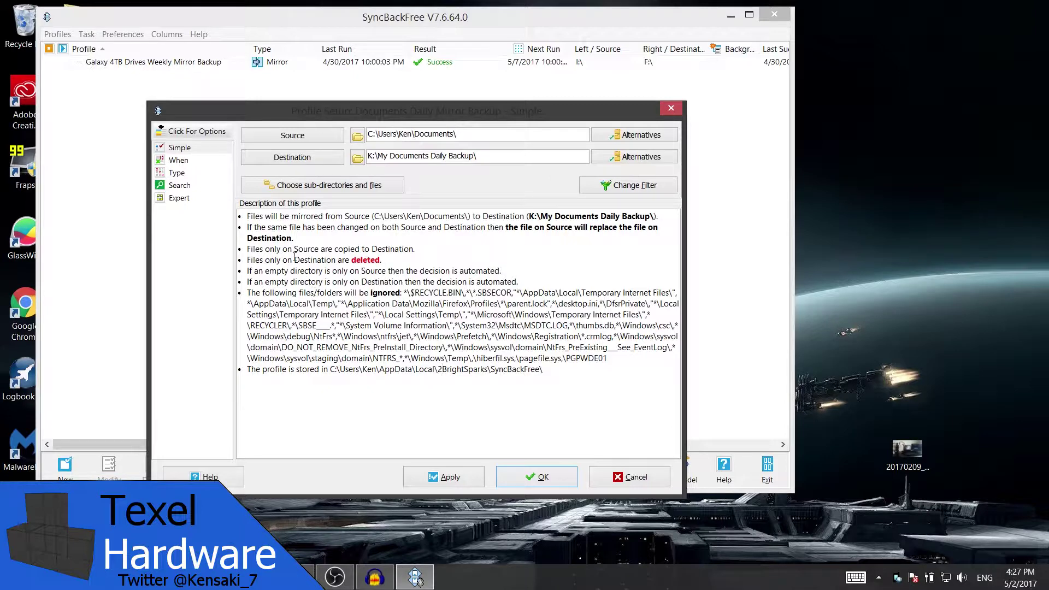
left_click_drag(249, 216, 563, 386)
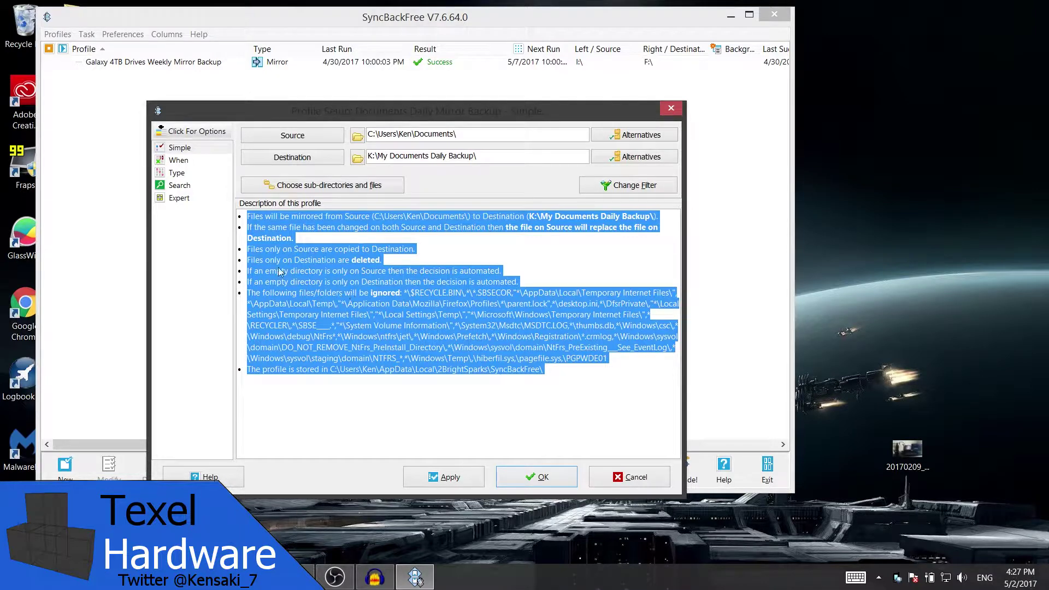
left_click(446, 256)
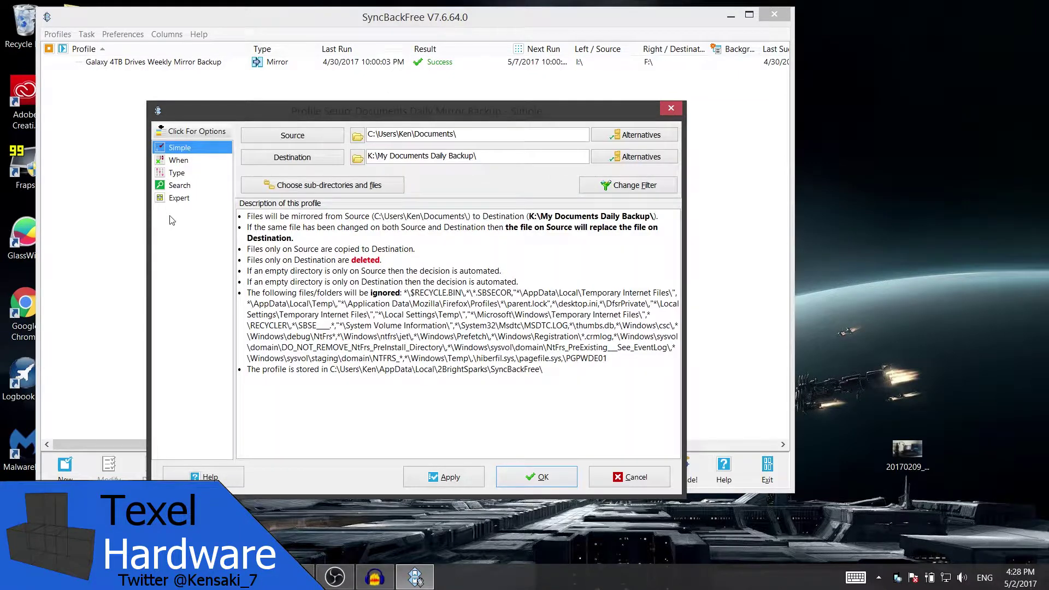
Start creating a schedule for the profile, decline removing the blank-password restriction, and enter the Windows logon password.
left_click(183, 160)
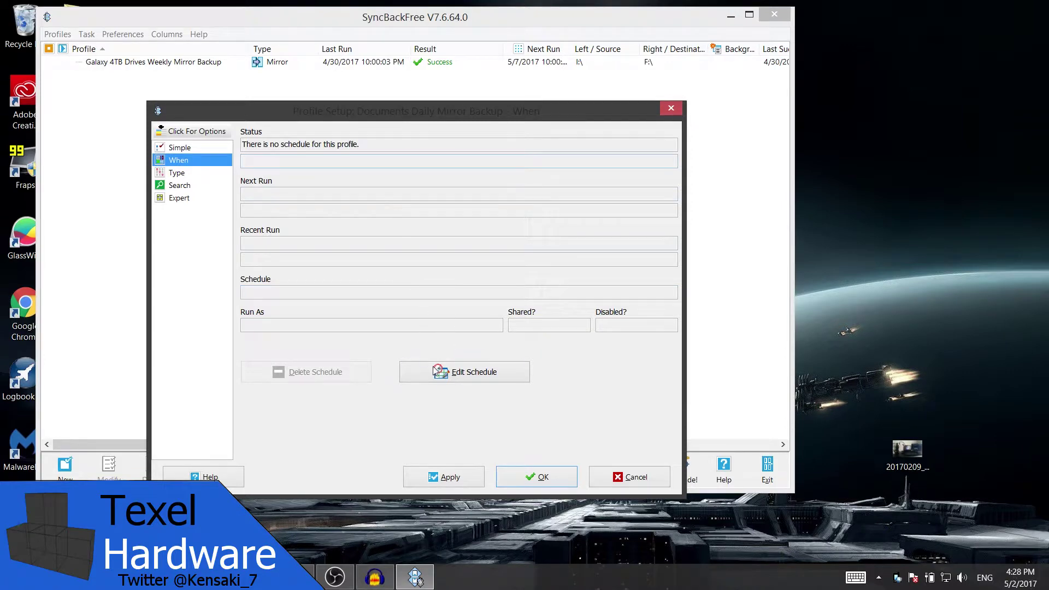
left_click(449, 377)
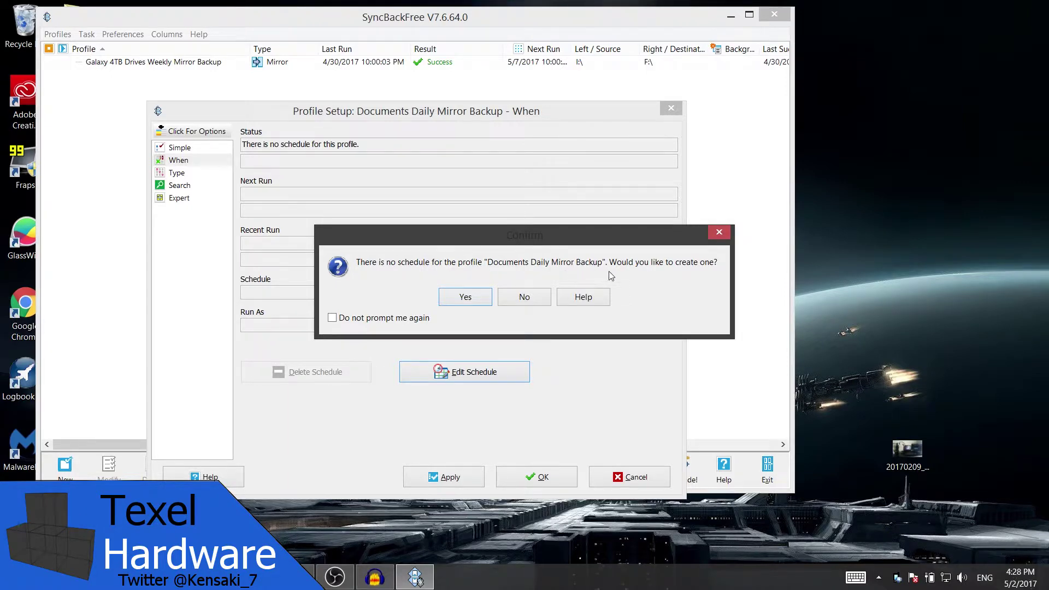
left_click(487, 300)
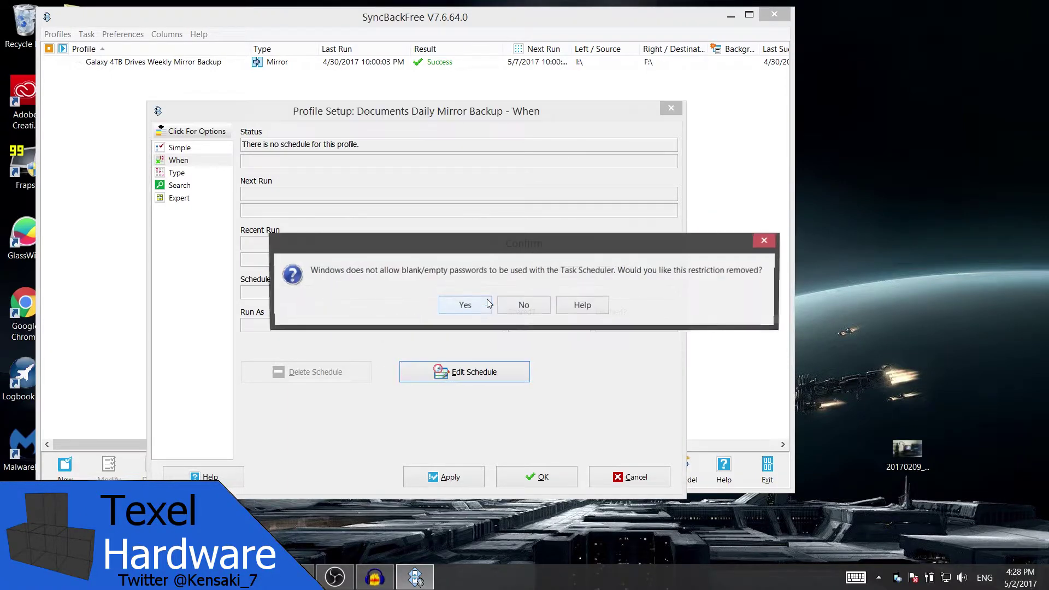
left_click(525, 307)
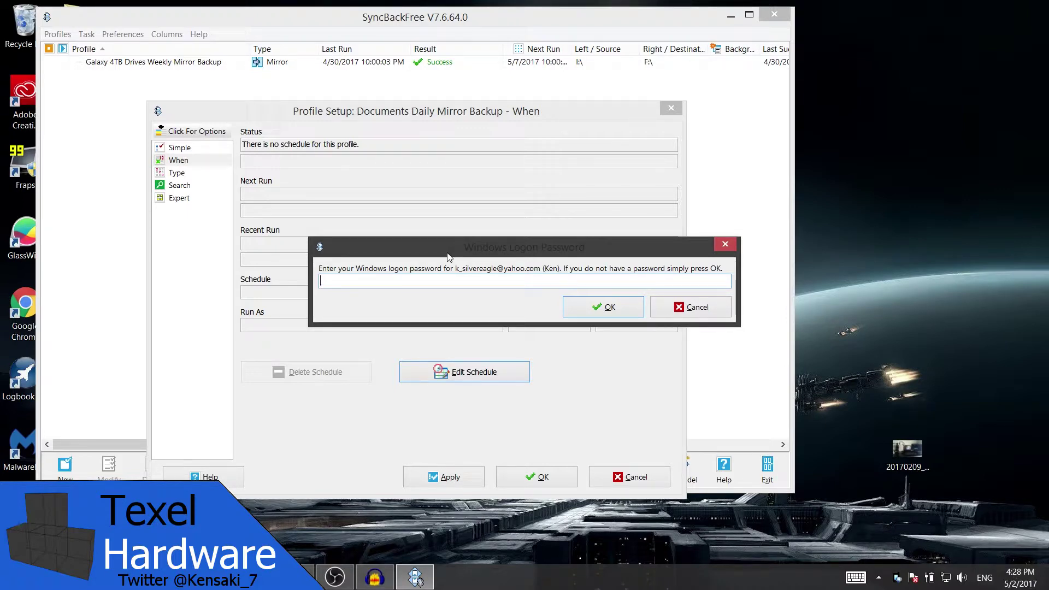
type("•••••••")
key("Return")
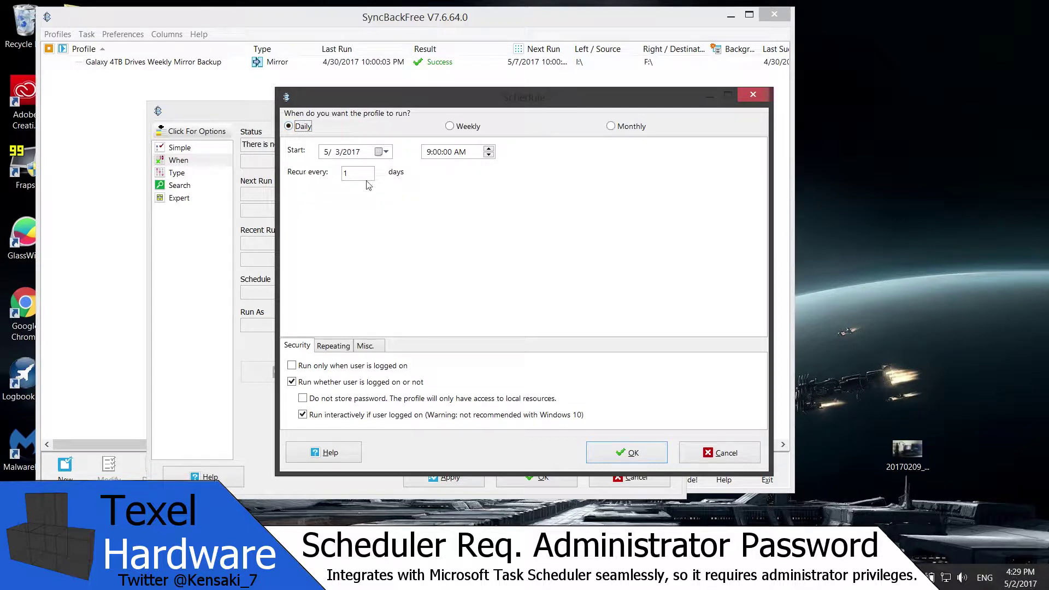
Schedule the profile to run daily with a start time of 10:00:00 PM and save the schedule.
left_click(428, 152)
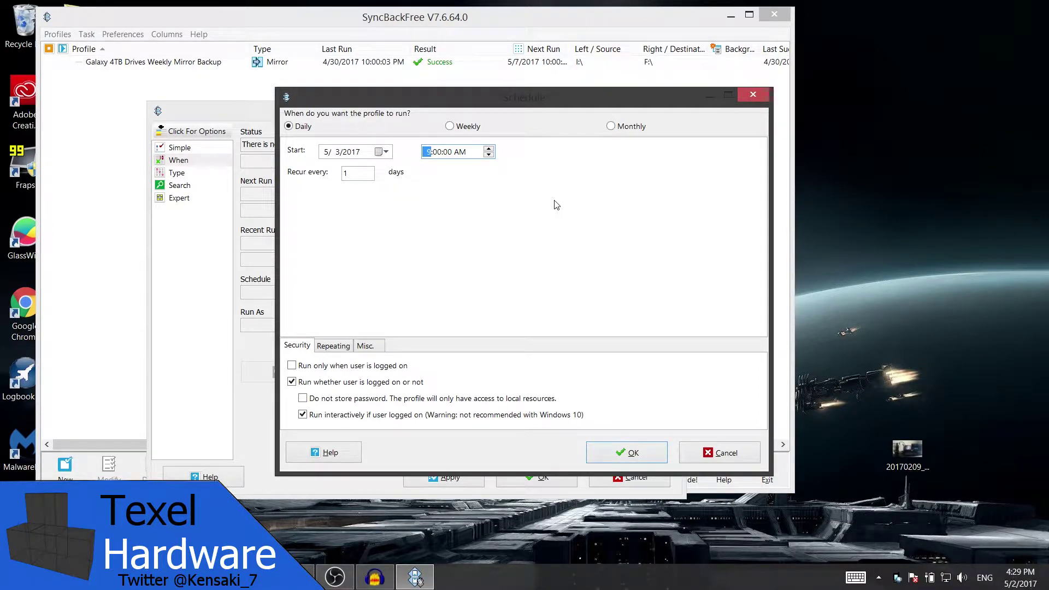
key("Right")
key("Right")
key("Right")
key("p")
left_click(335, 346)
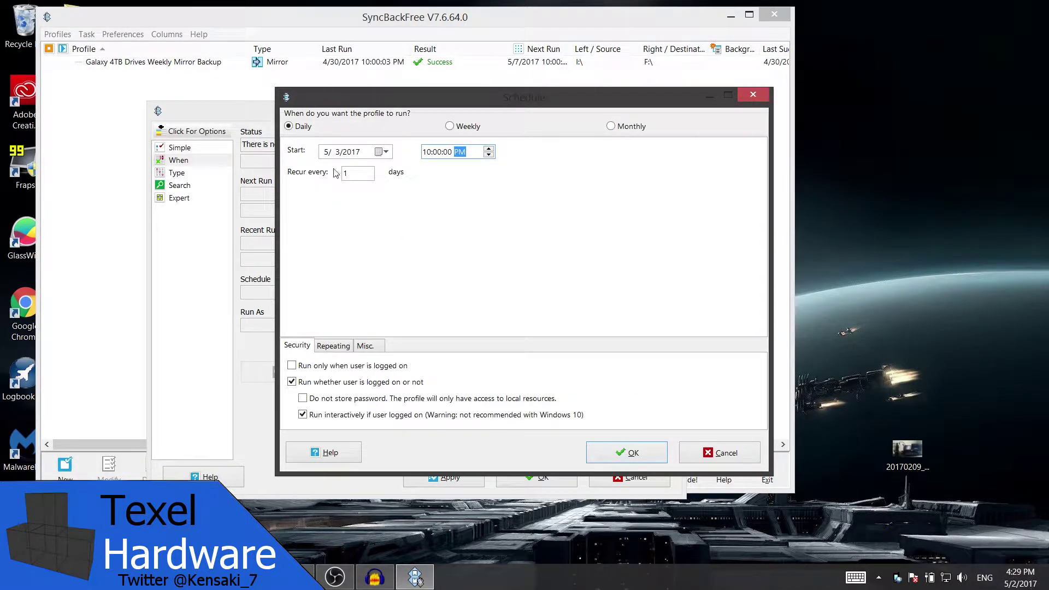
left_click(627, 452)
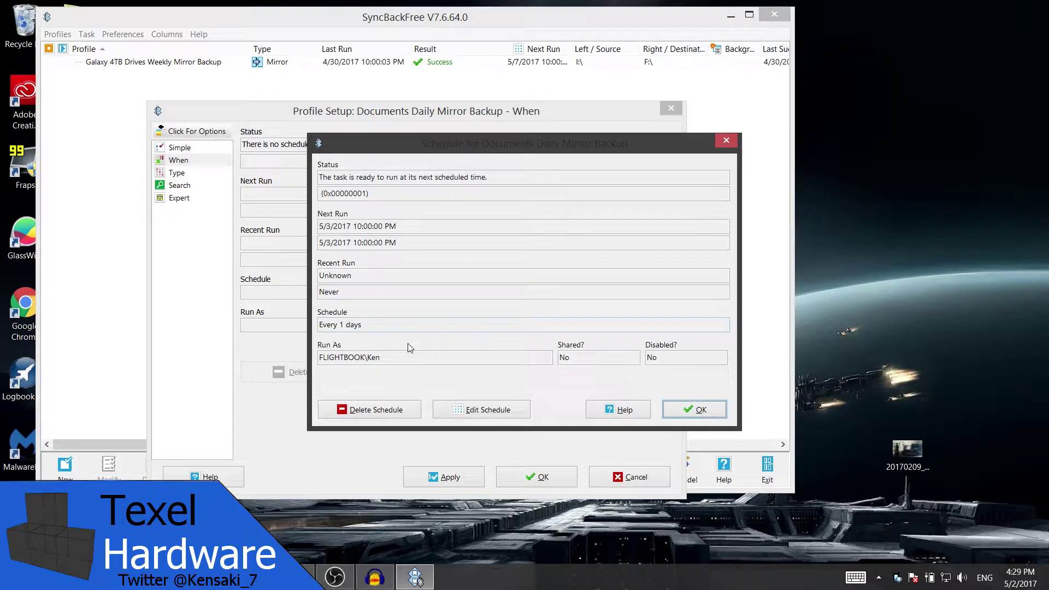
left_click(689, 409)
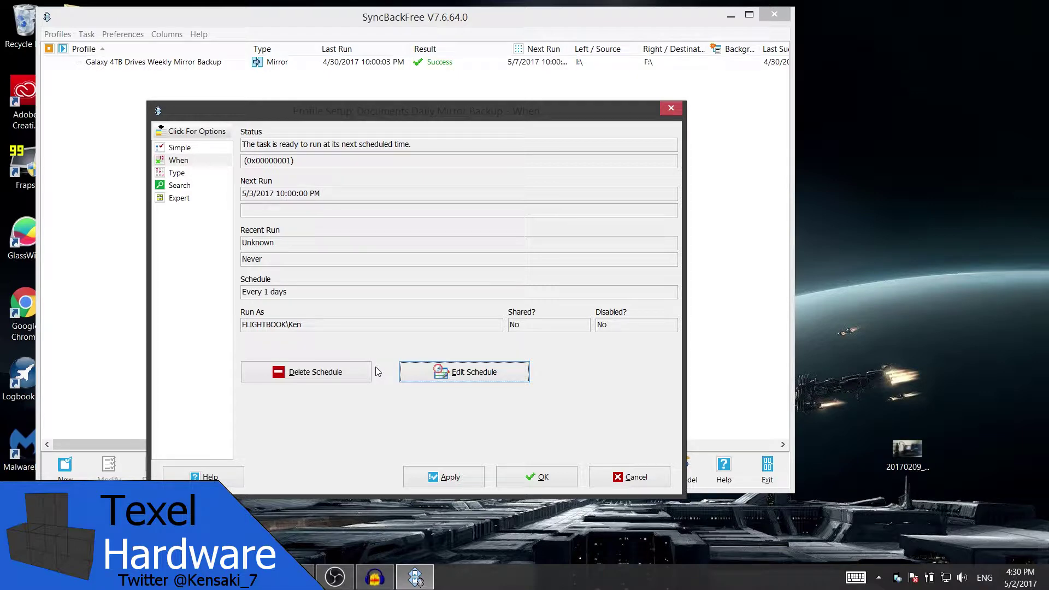
Save the profile after checking its type and search settings, accept deletion of destination-only files, and start a simulated run.
left_click(207, 261)
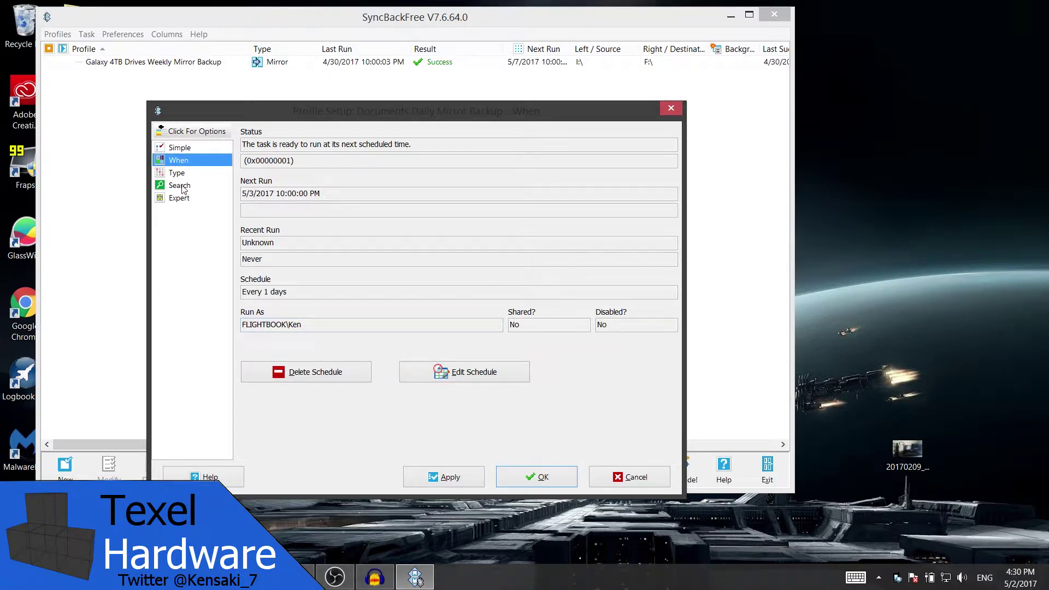
left_click(175, 172)
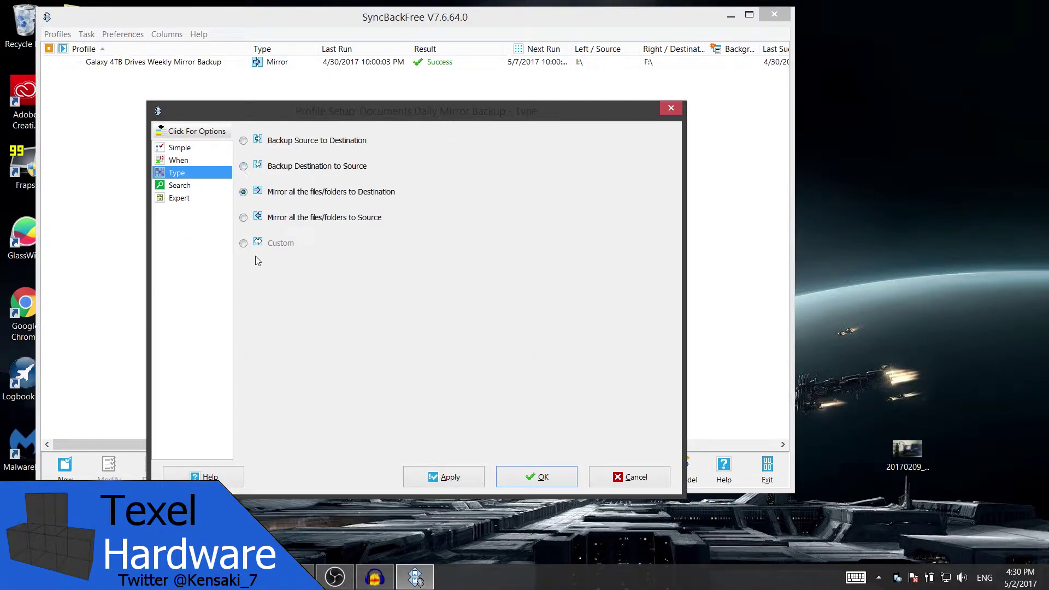
left_click(188, 185)
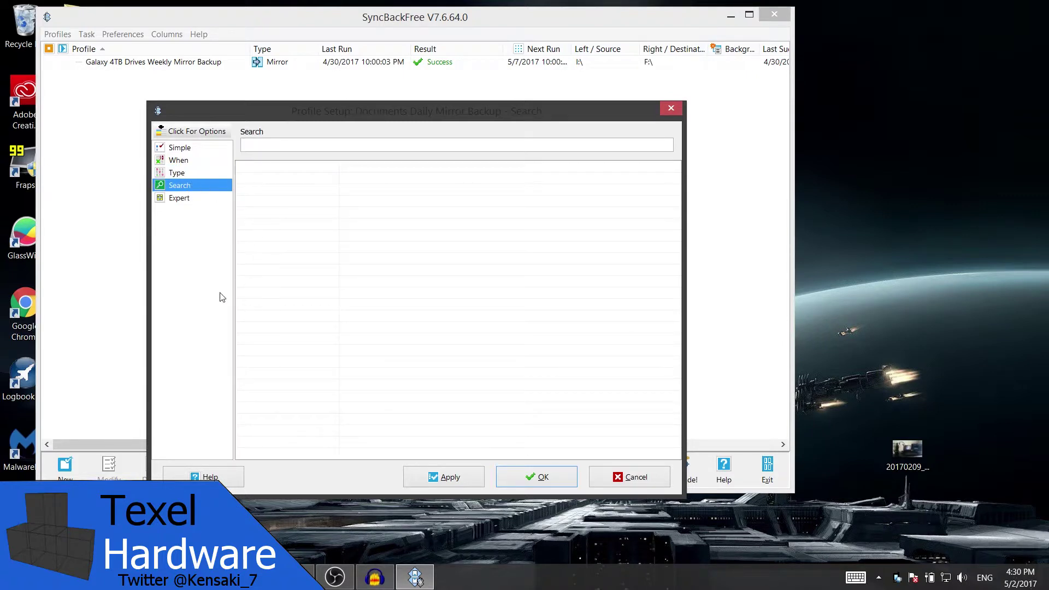
left_click(540, 477)
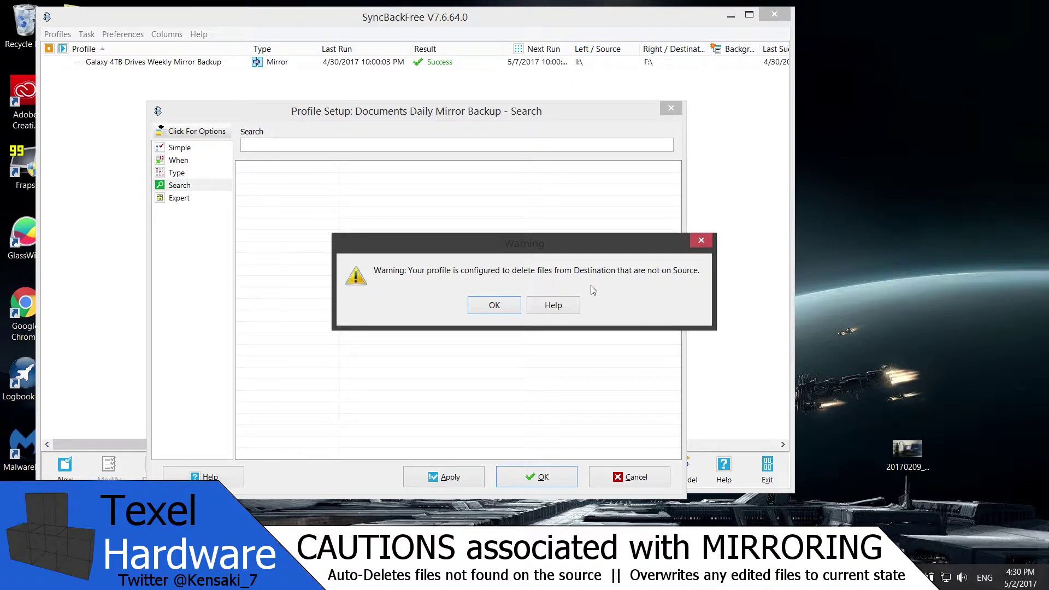
left_click(494, 305)
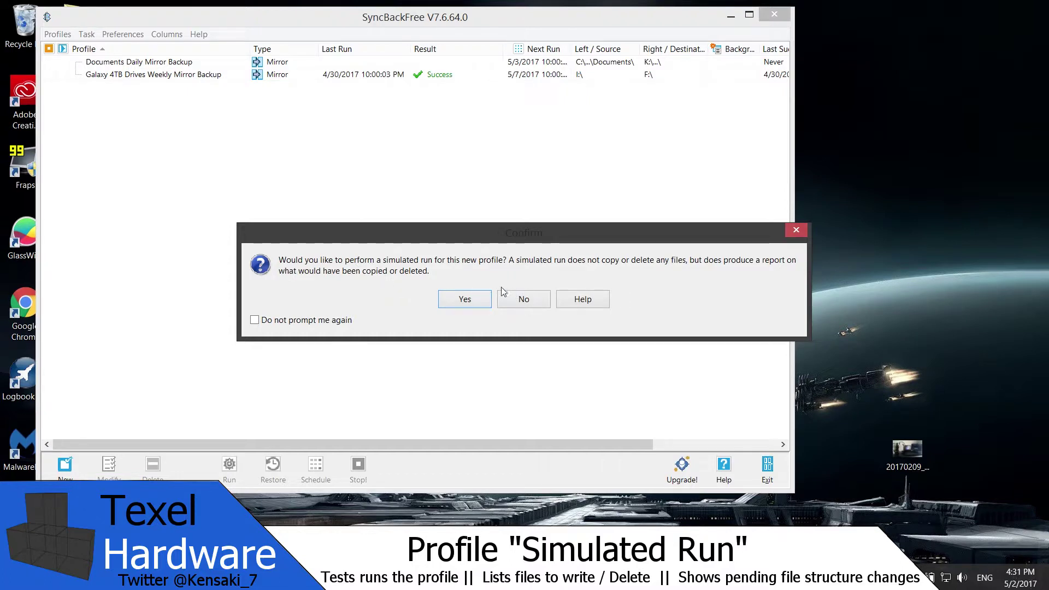
left_click(464, 299)
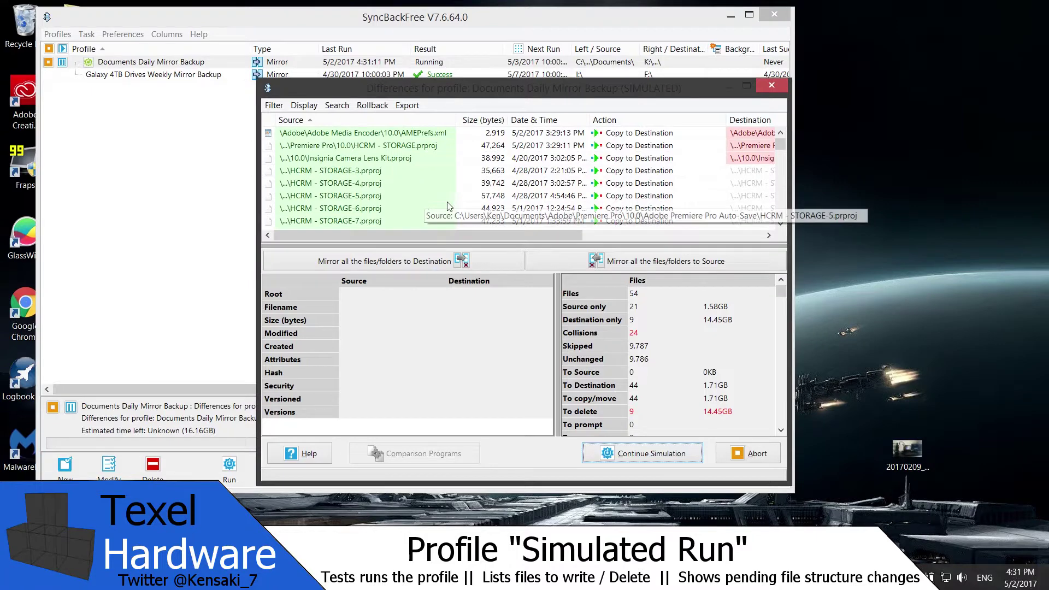
Examine the simulated differences for Insignia Camera Lens Kit.prproj and the Premiere Pro videos marked for deletion from the destination.
left_click(363, 159)
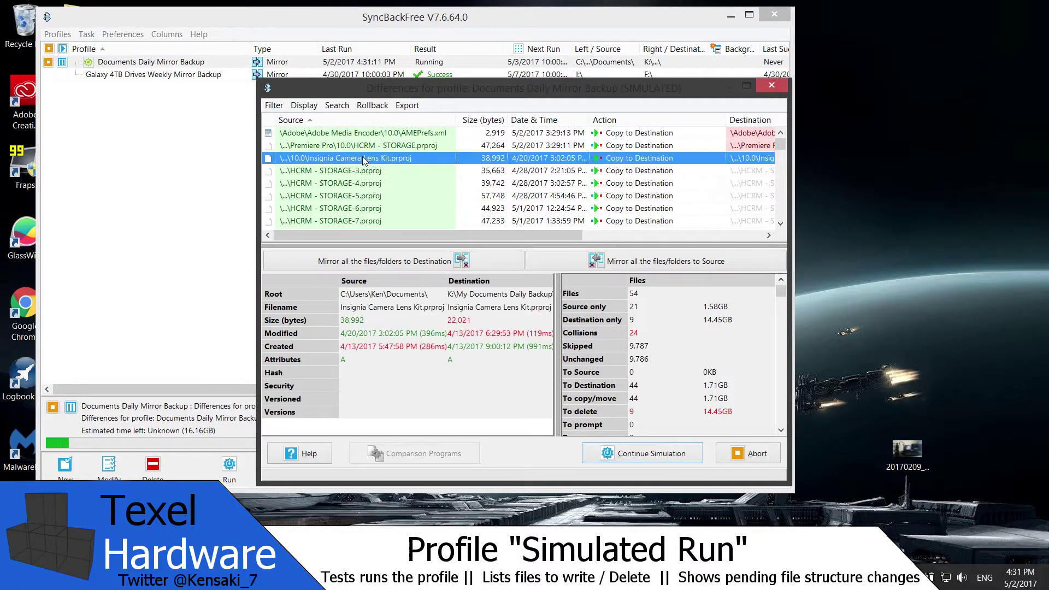
scroll(457, 173, "down", 5)
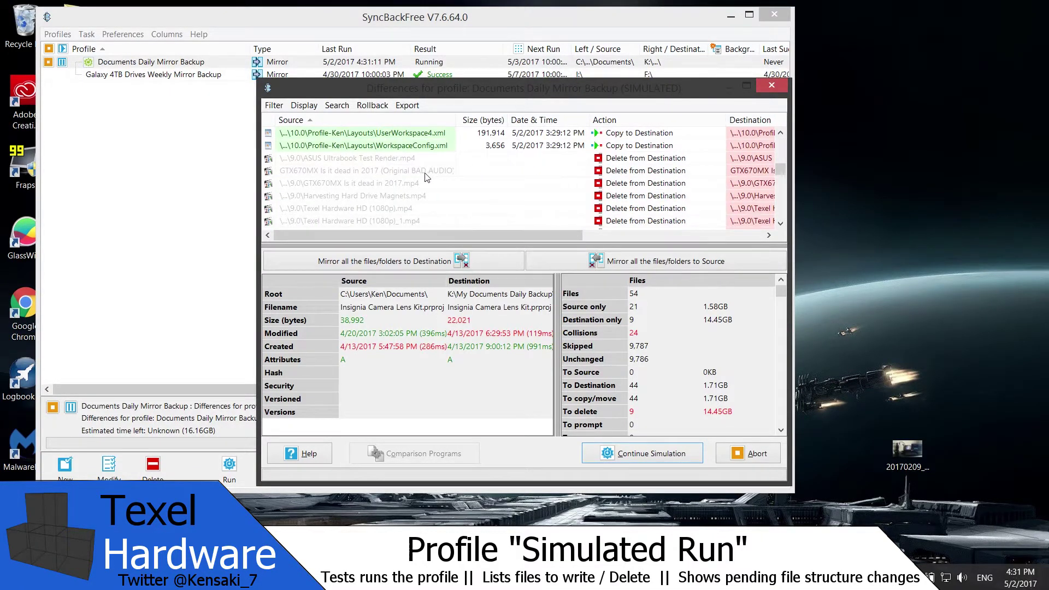
scroll(428, 178, "down", 1)
left_click(429, 171)
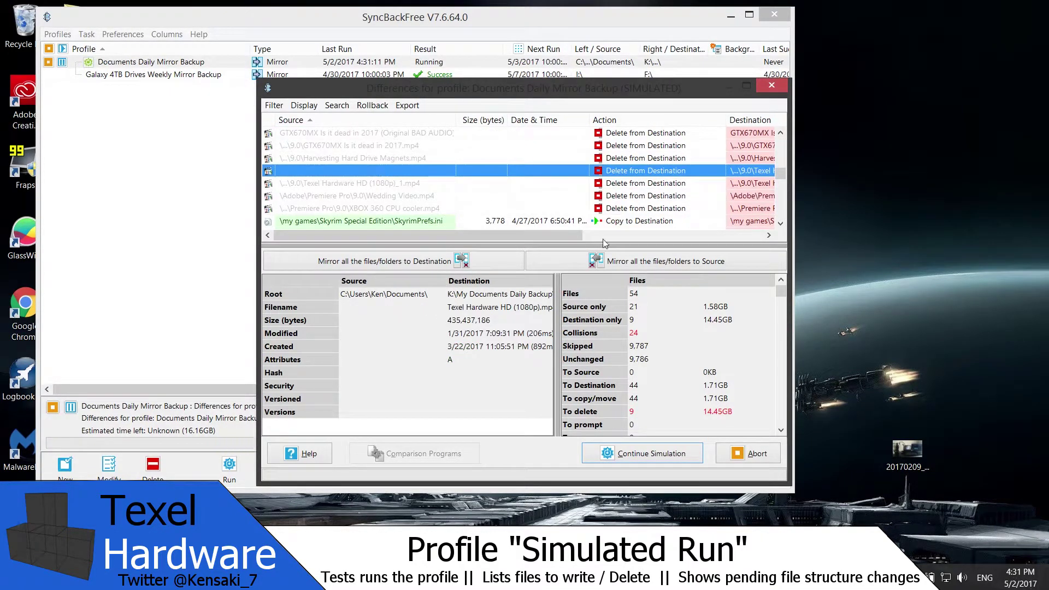
key("Down")
key("Down")
key("Down")
key("Down")
key("Down")
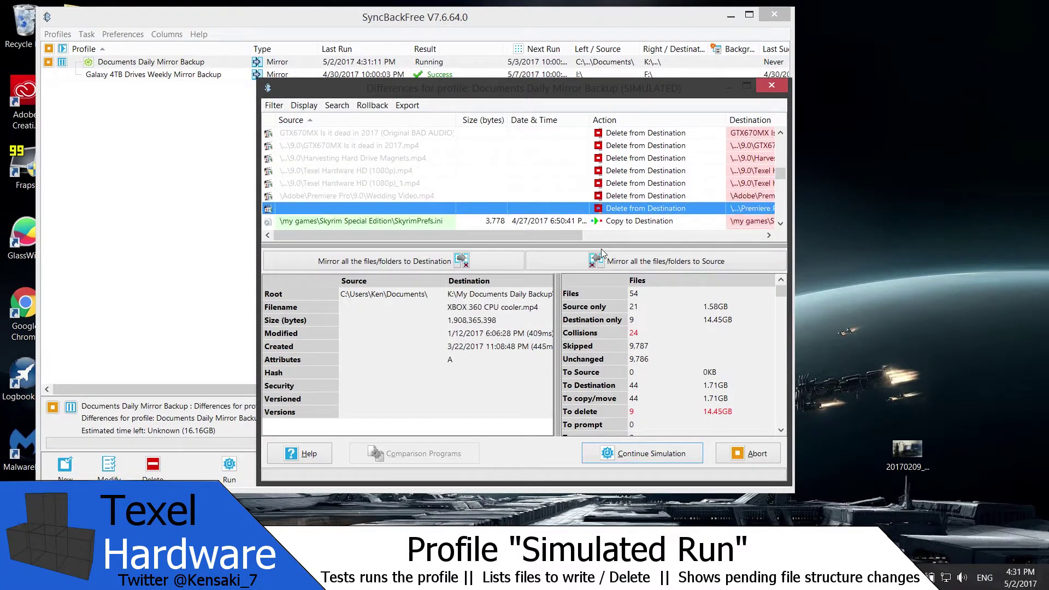
key("Up")
key("Up")
key("Up")
key("Up")
key("Up")
key("Up")
key("Up")
key("Up")
key("Up")
key("Up")
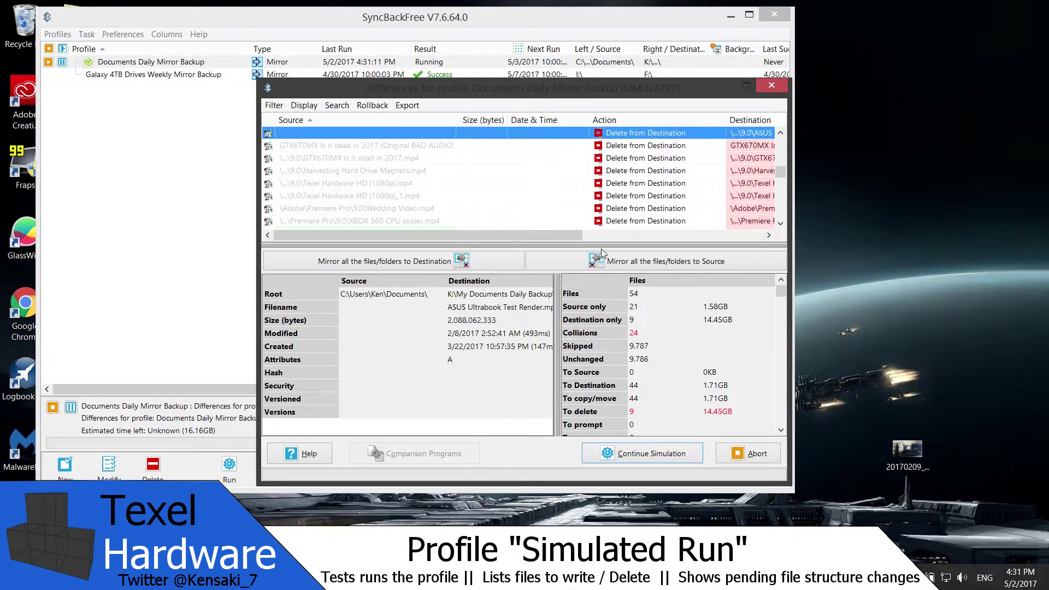
key("Down")
key("Down")
key("Up")
key("Down")
key("Down")
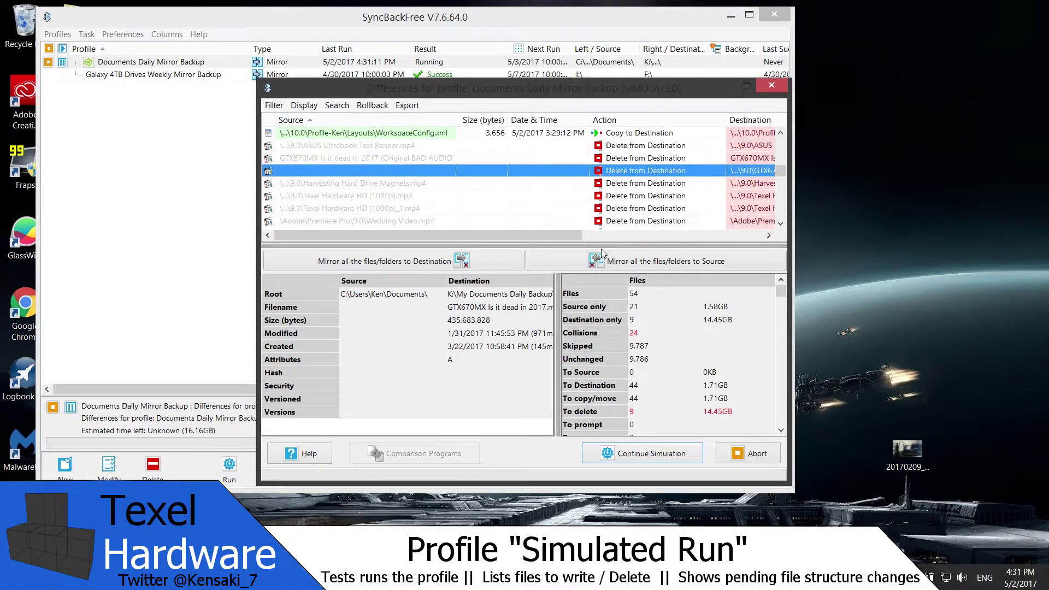
Examine the rest of the simulated differences list, including the Skyrim files, audio recordings and raw footage and their planned actions.
key("Down")
key("Down")
key("Down")
key("Down")
key("Down")
key("Down")
key("Down")
key("Down")
key("Down")
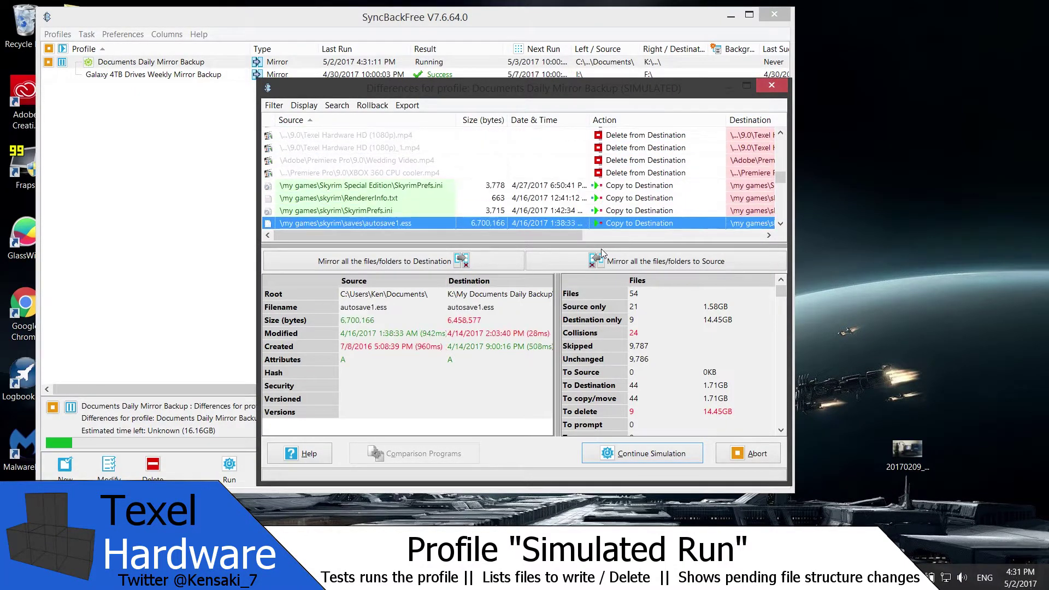
scroll(545, 166, "down", 10)
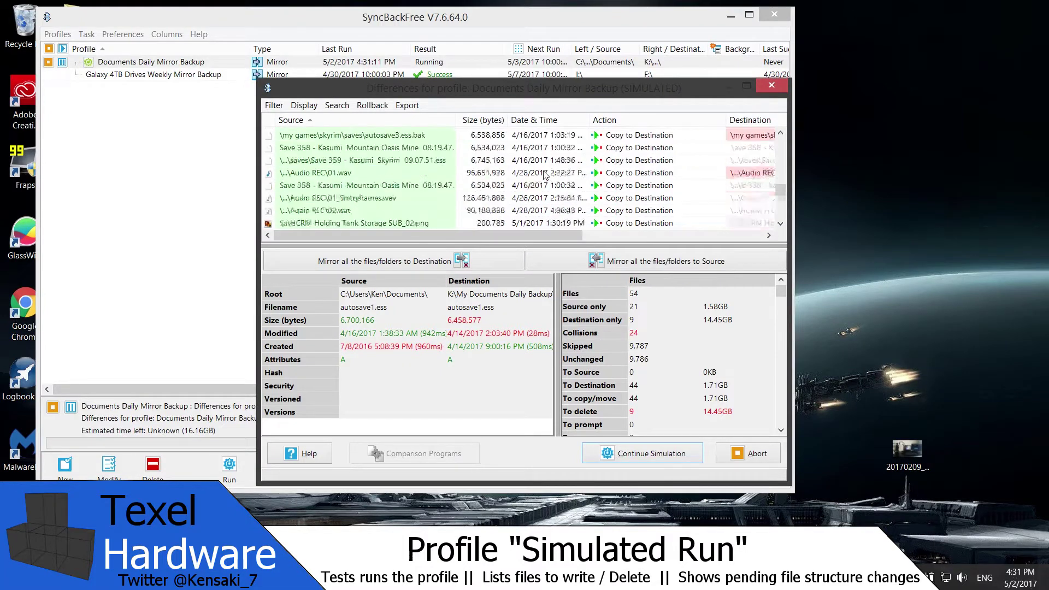
scroll(545, 167, "down", 1)
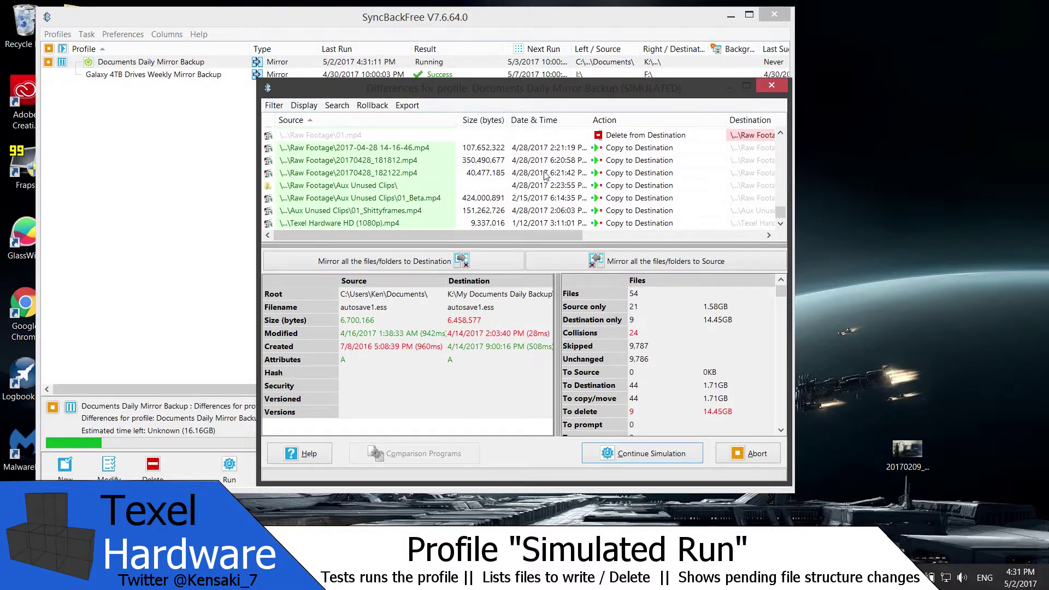
scroll(545, 174, "up", 10)
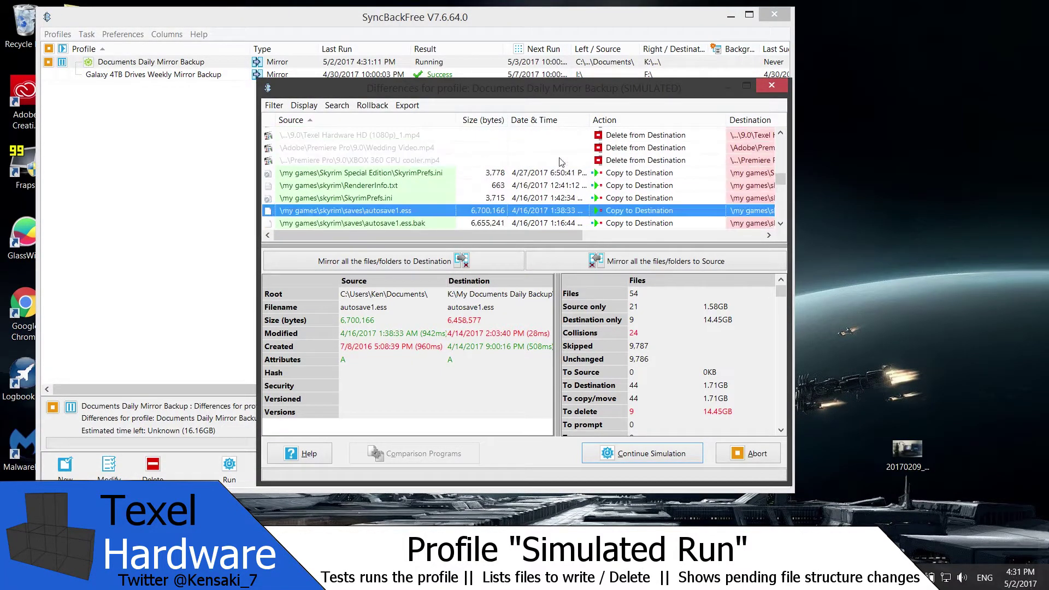